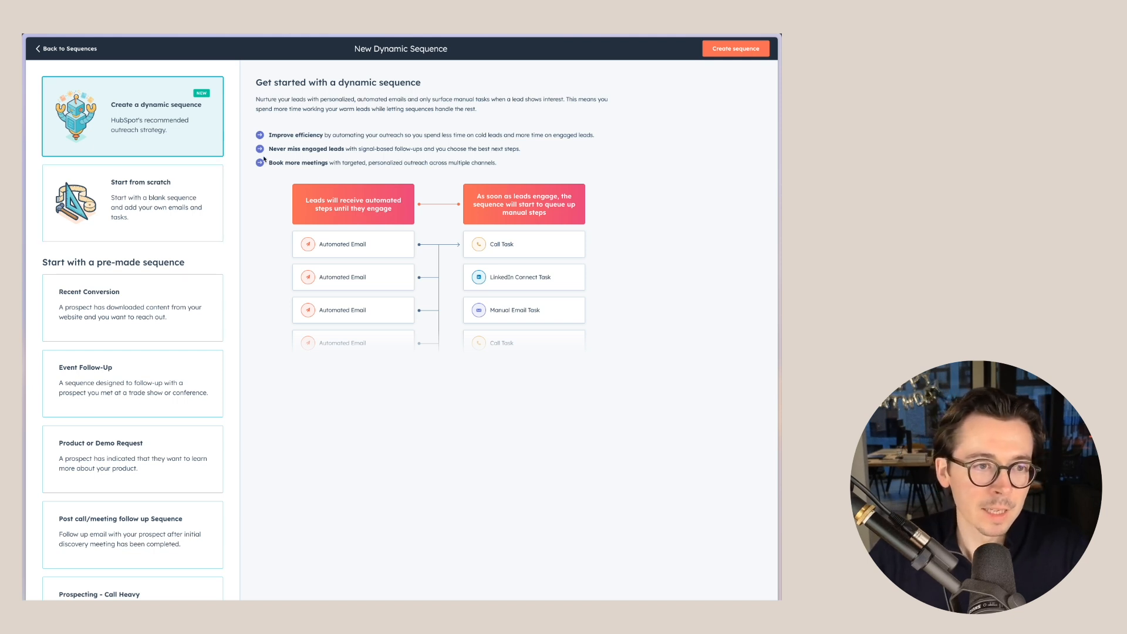
Step: Compare the blank and dynamic sequence options, and create a new dynamic sequence
click(157, 211)
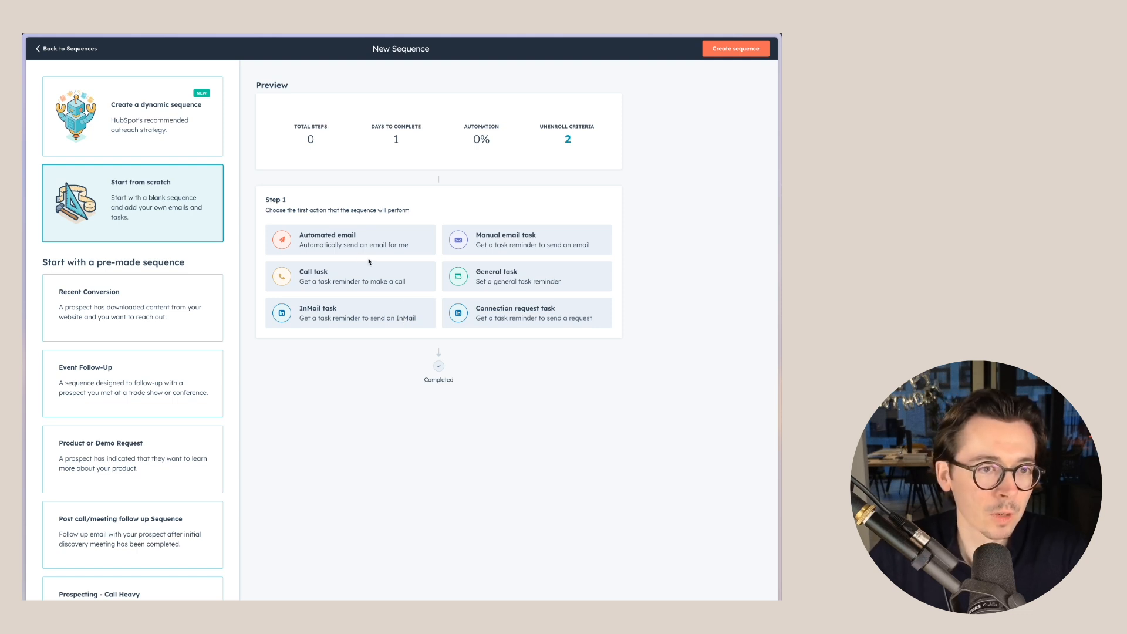
click(157, 124)
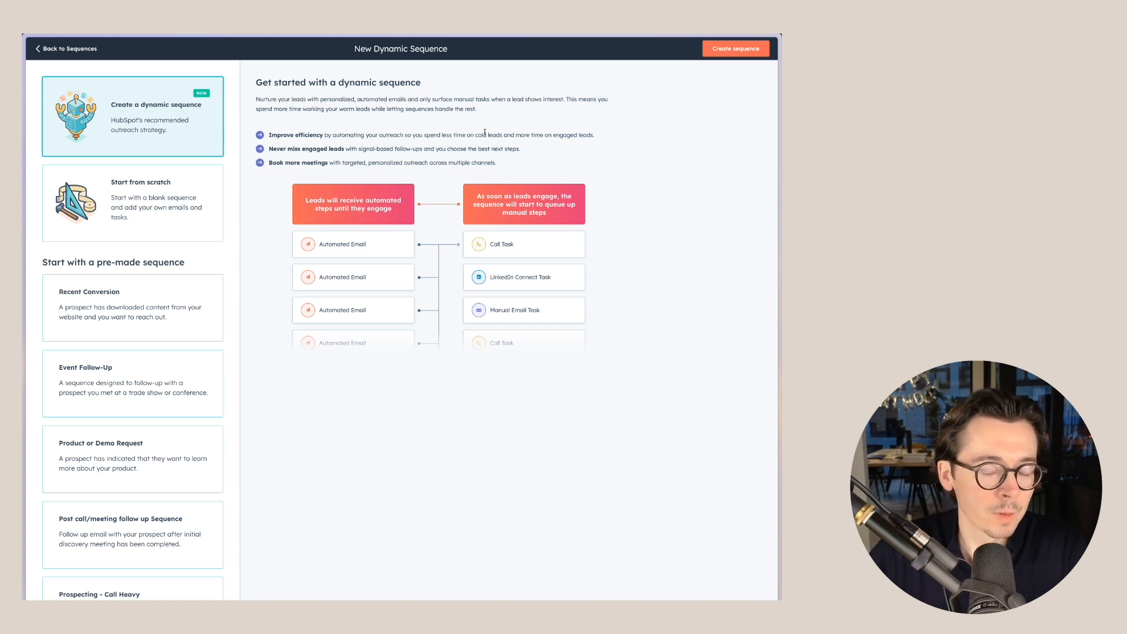
click(740, 53)
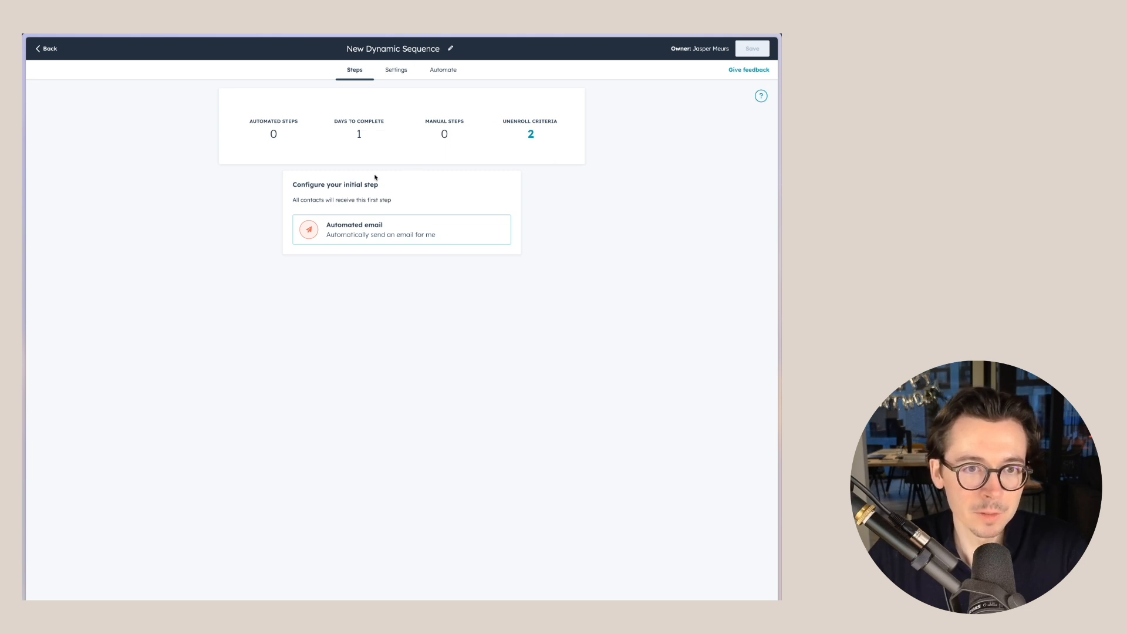
Step: Add the initial automated email from the Recent Conversion (Email #1) template and expand its full text
click(359, 240)
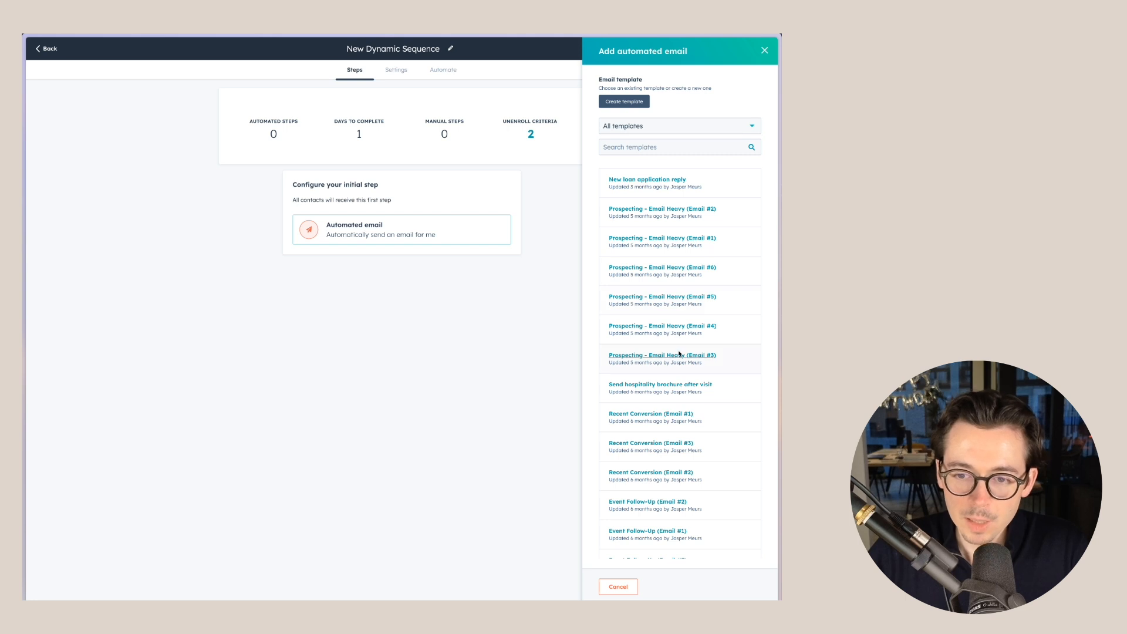
scroll(678, 356, down, 1)
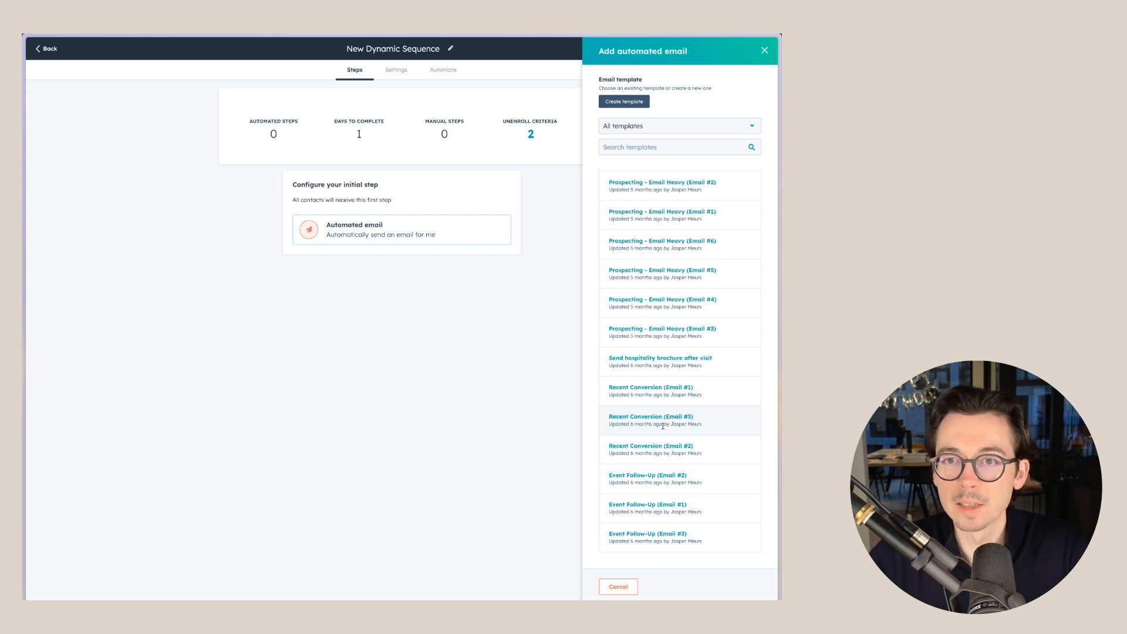
click(640, 102)
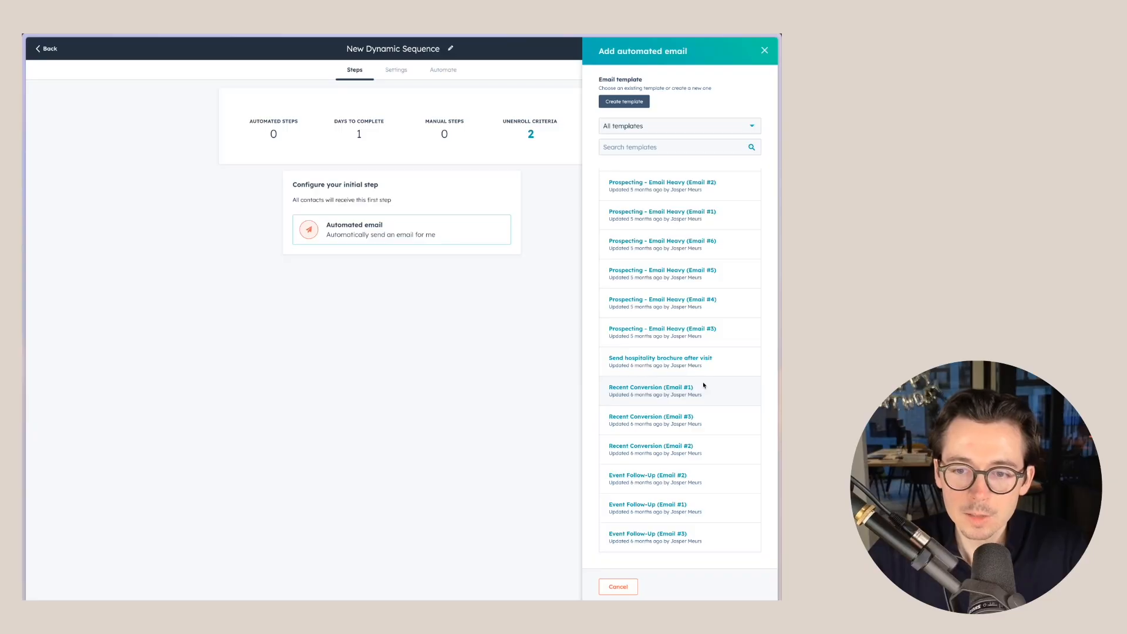
click(646, 389)
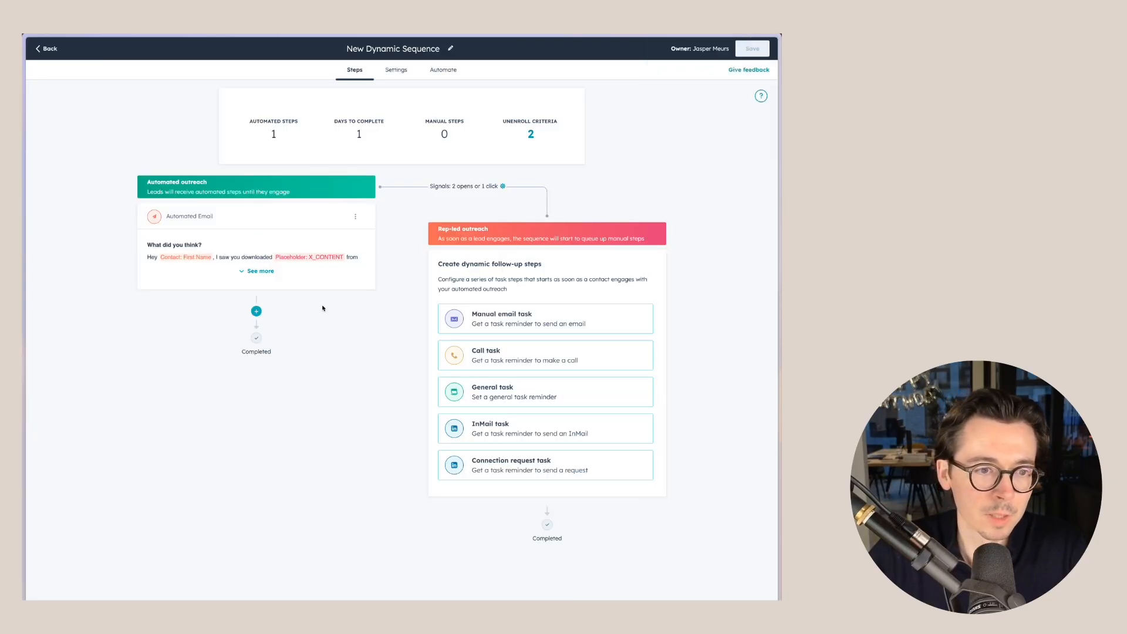
click(256, 271)
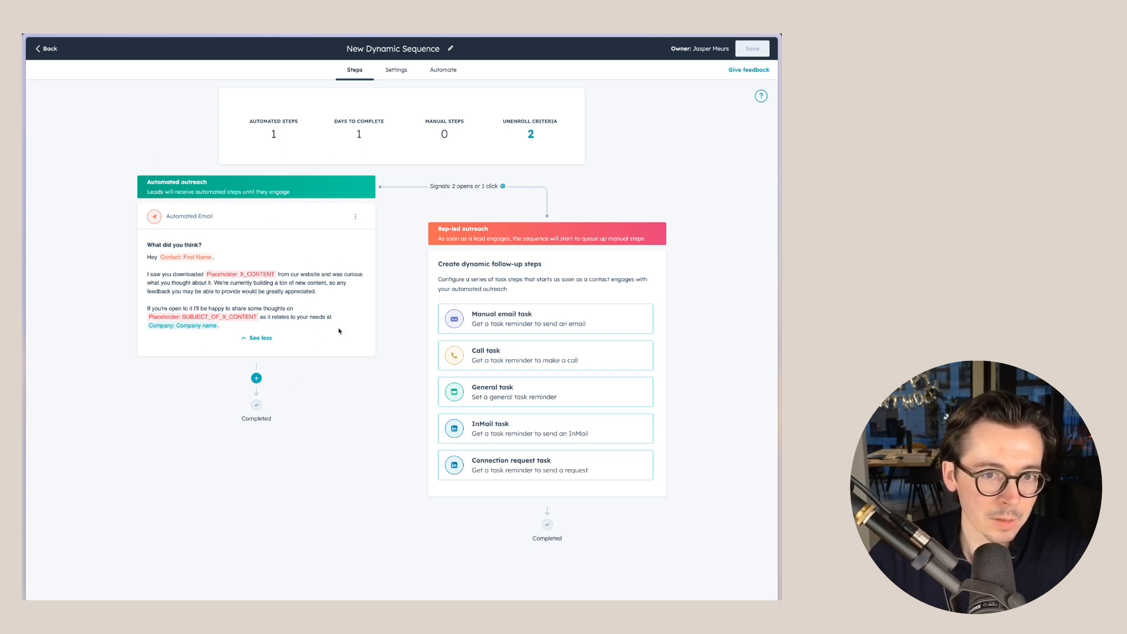
Step: Add a second automated email as a reply to step 1 from the Recent Conversion (Email #2) template and expand its text
click(256, 379)
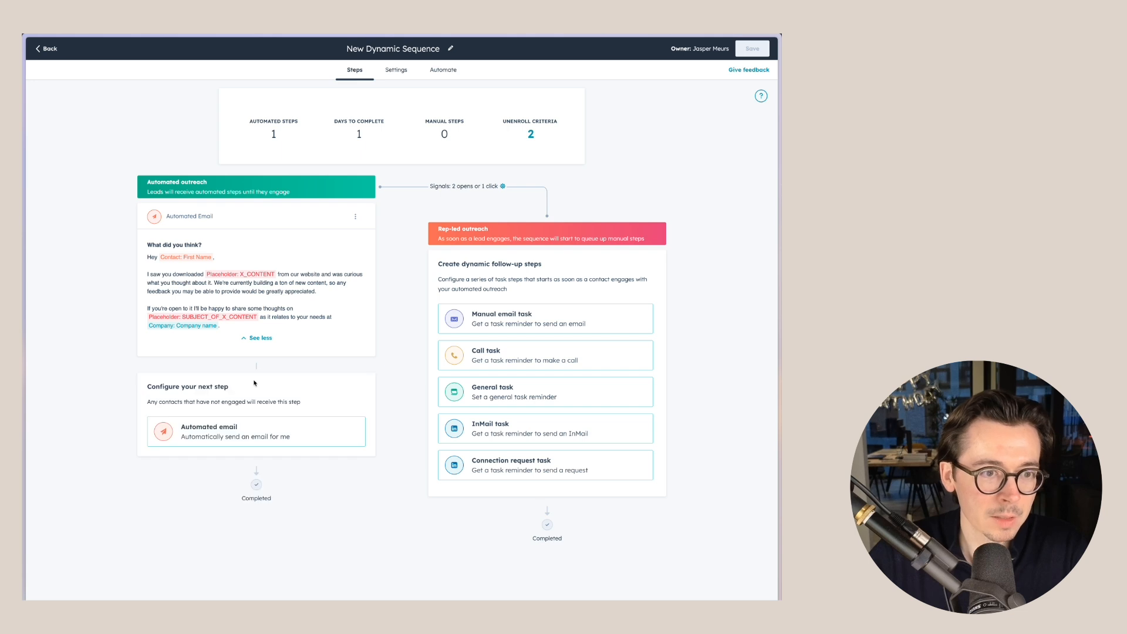
click(255, 431)
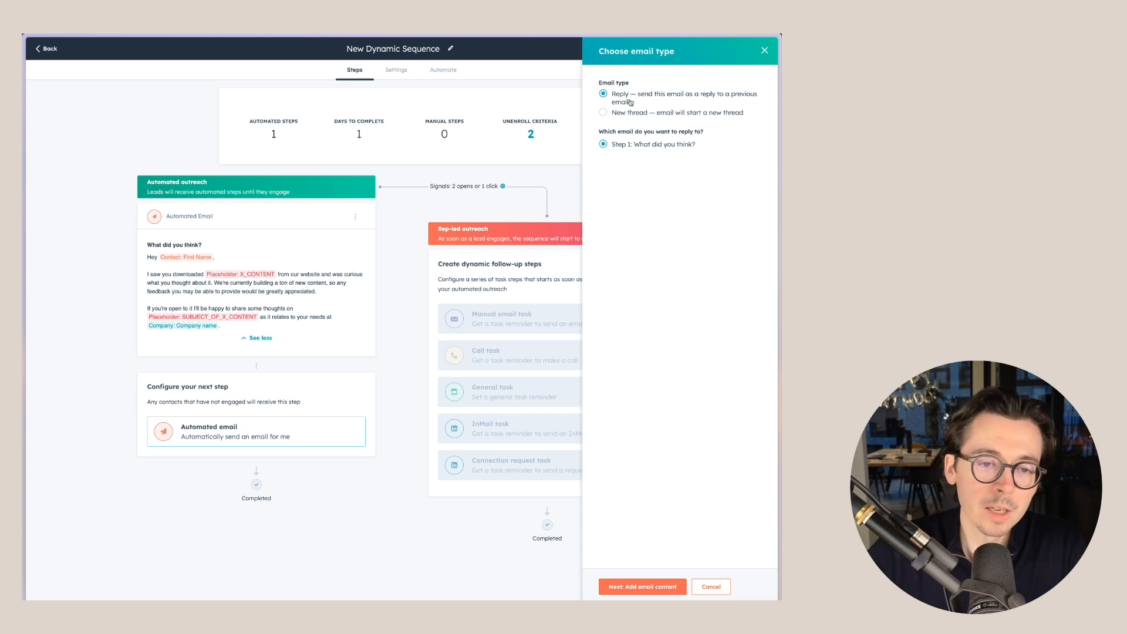
click(649, 589)
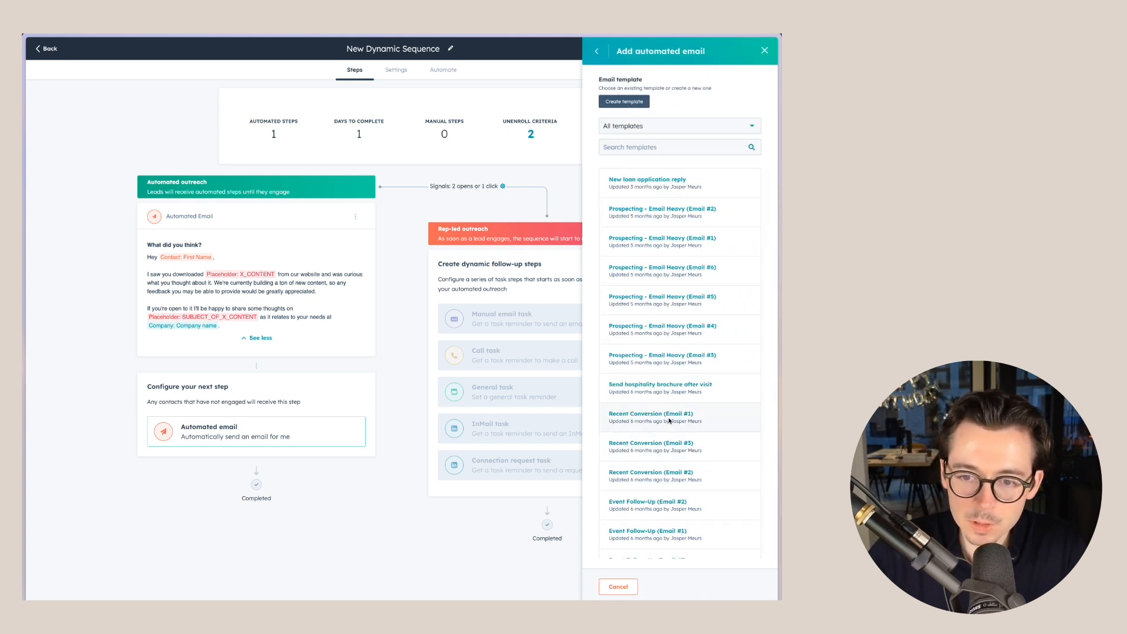
click(653, 474)
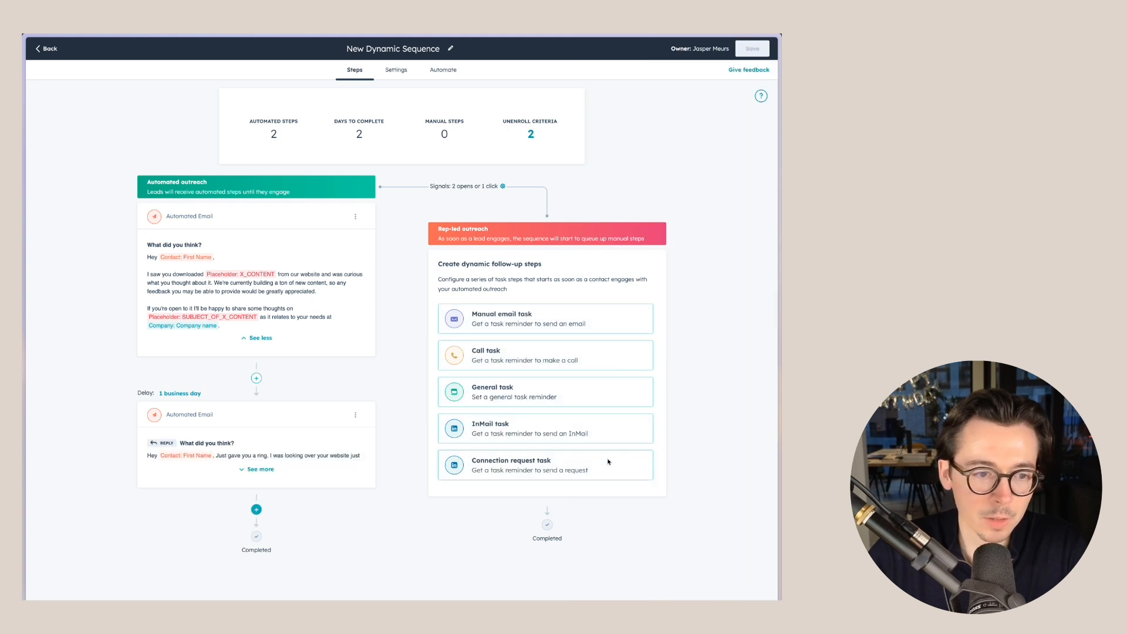
click(256, 469)
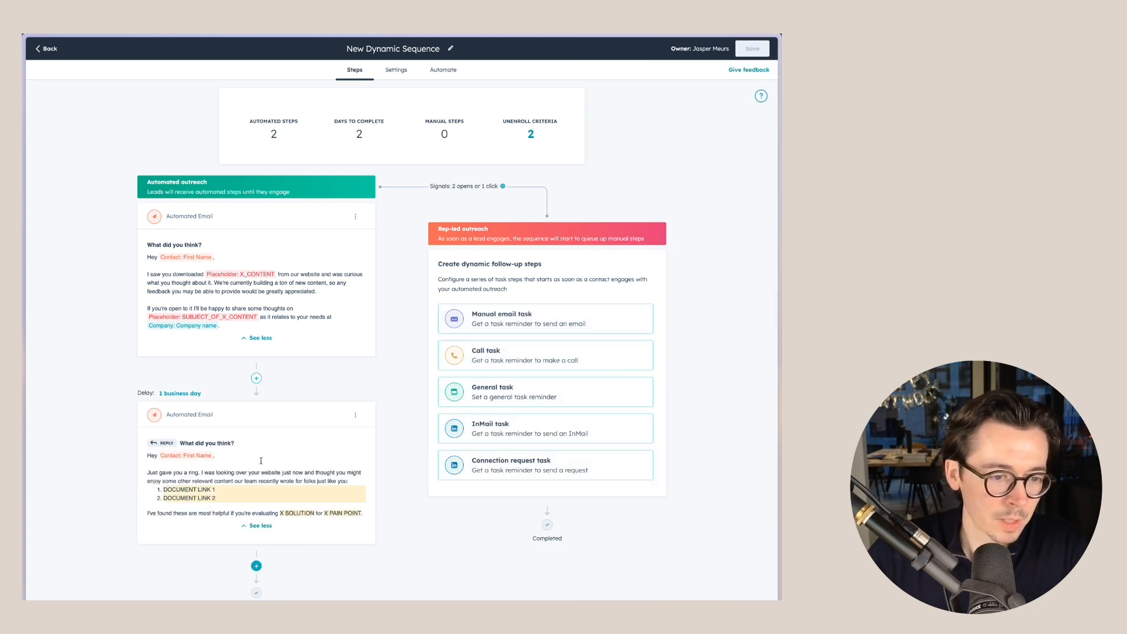
Step: Set the delay before the second automated email to 3 business days
scroll(254, 453, down, 1)
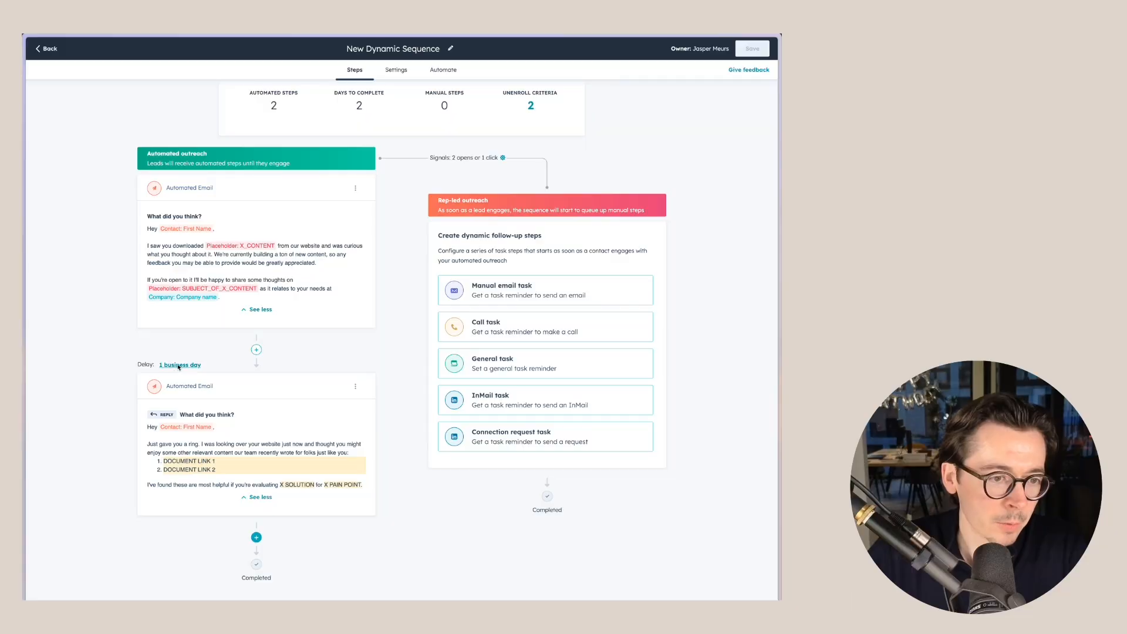
click(180, 365)
click(206, 414)
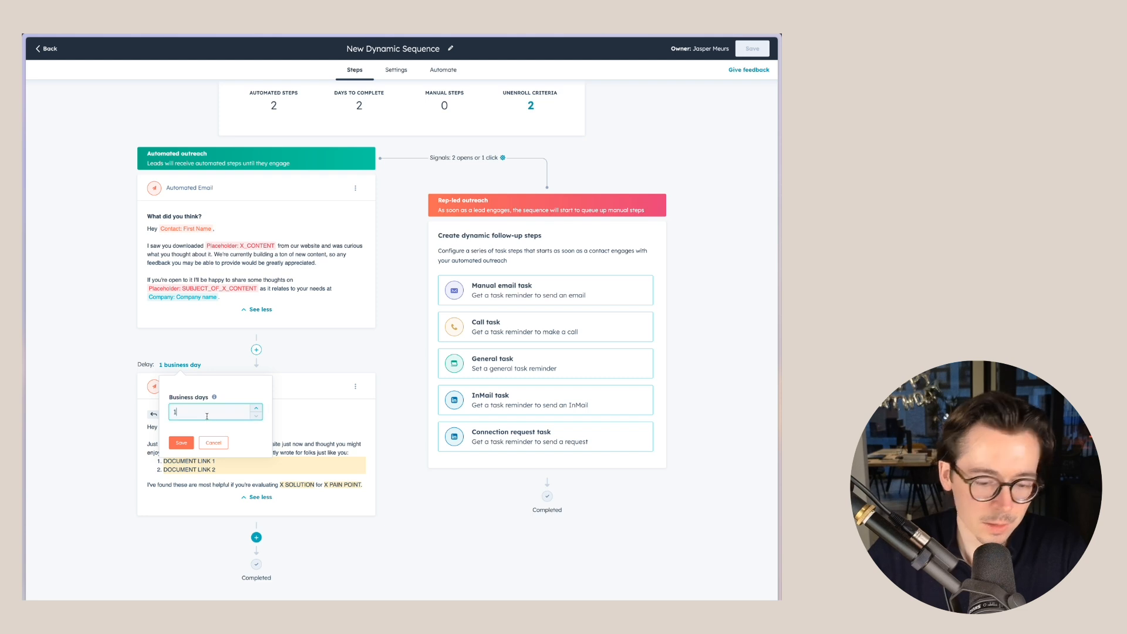
click(188, 442)
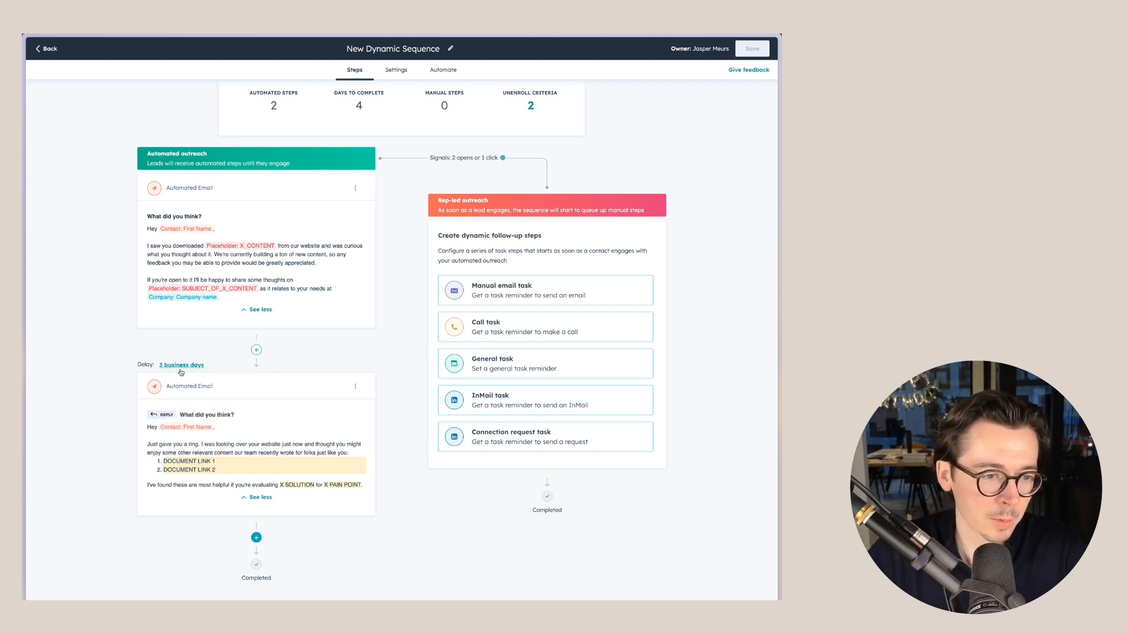
Step: Add a third automated email as a reply to step 1 from the Recent Conversion (Email #3) template
click(256, 537)
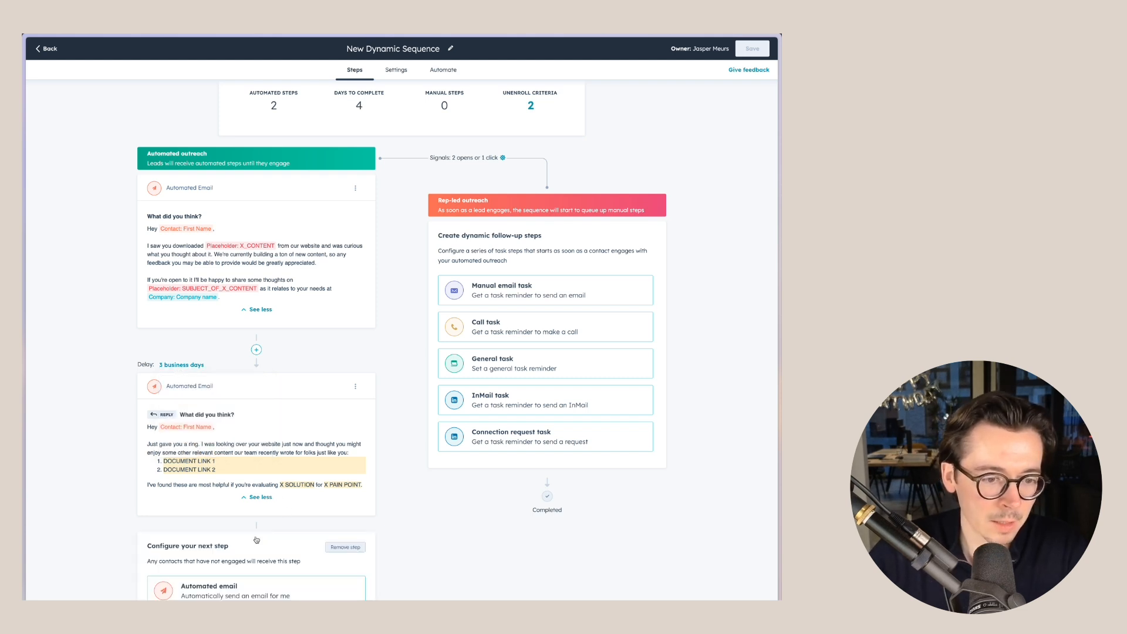
click(216, 513)
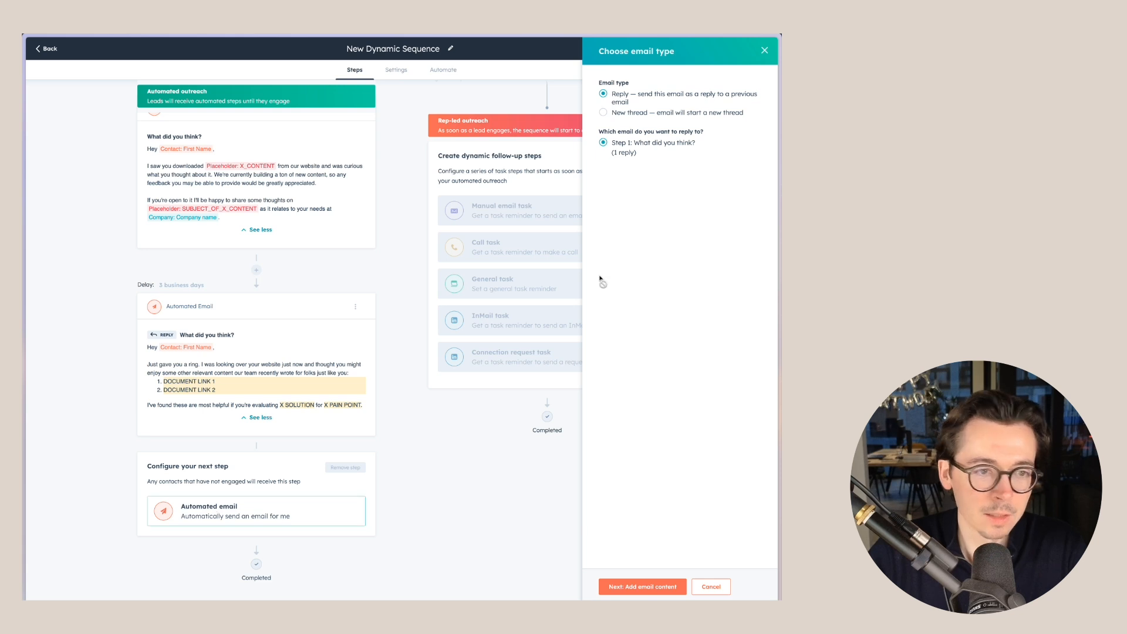
click(645, 588)
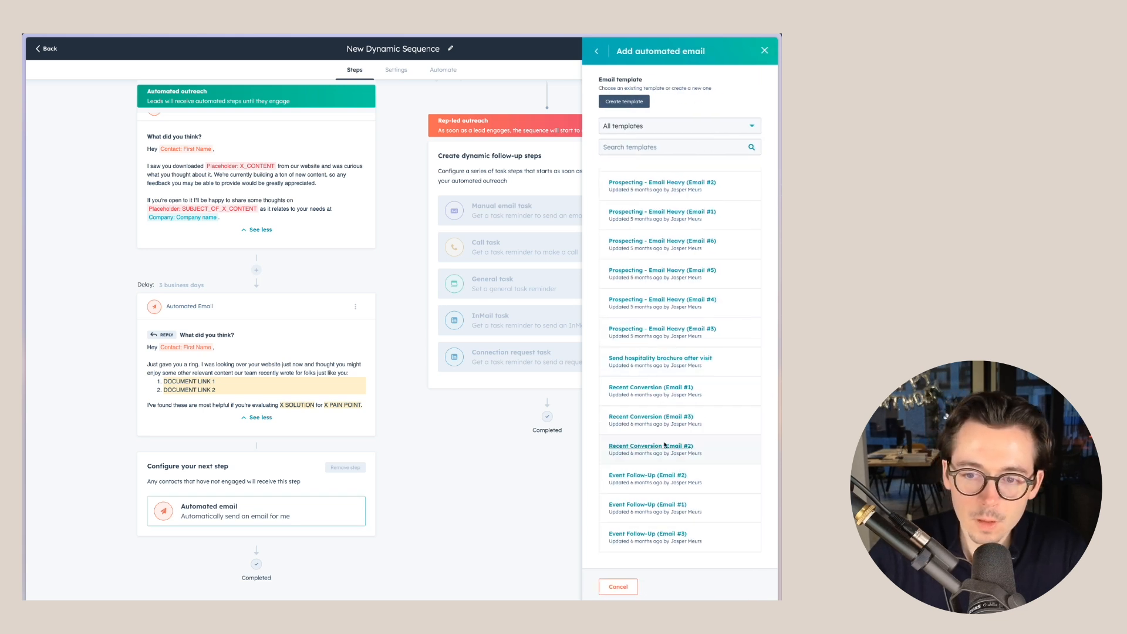
click(652, 450)
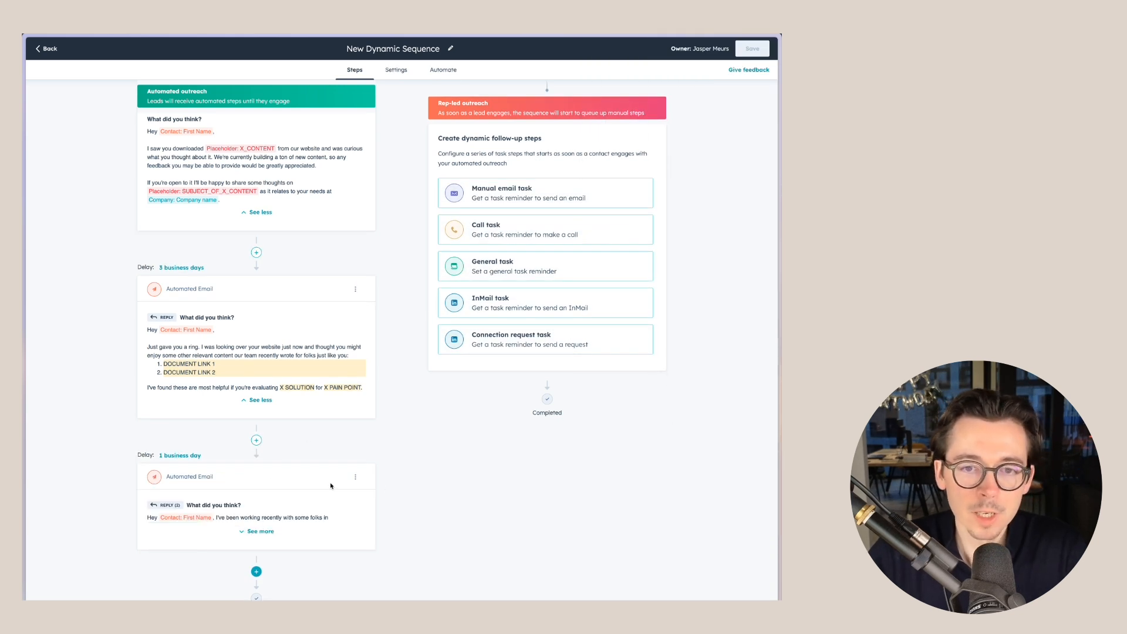
Step: Set the delay before the third automated email to 3 business days
scroll(369, 243, up, 3)
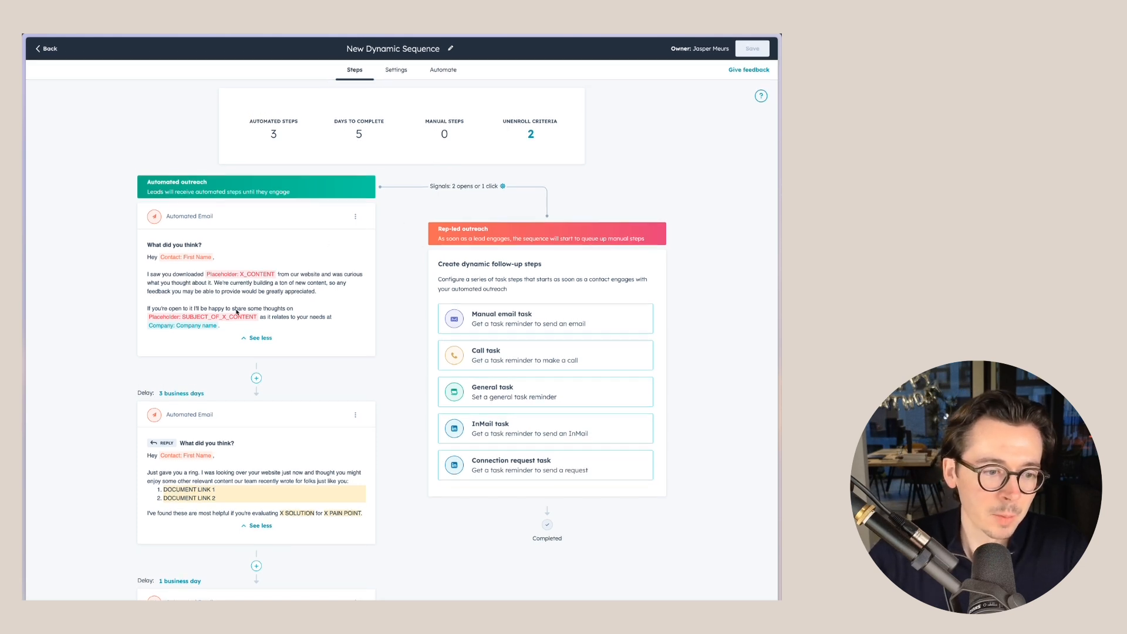
scroll(395, 217, down, 3)
click(180, 423)
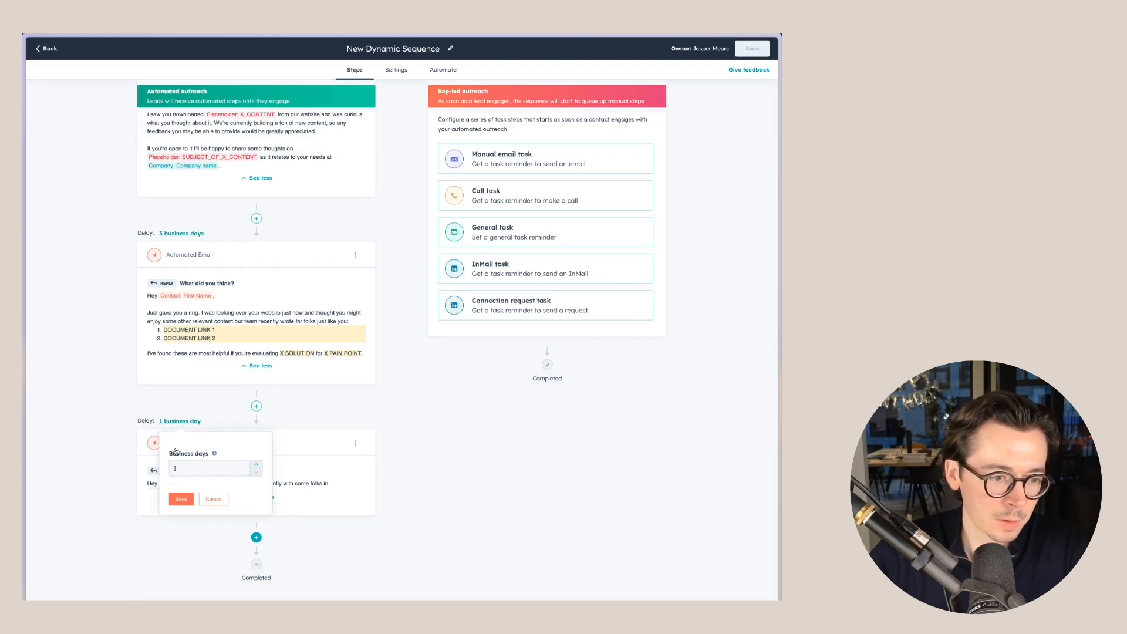
click(182, 465)
key(BackSpace)
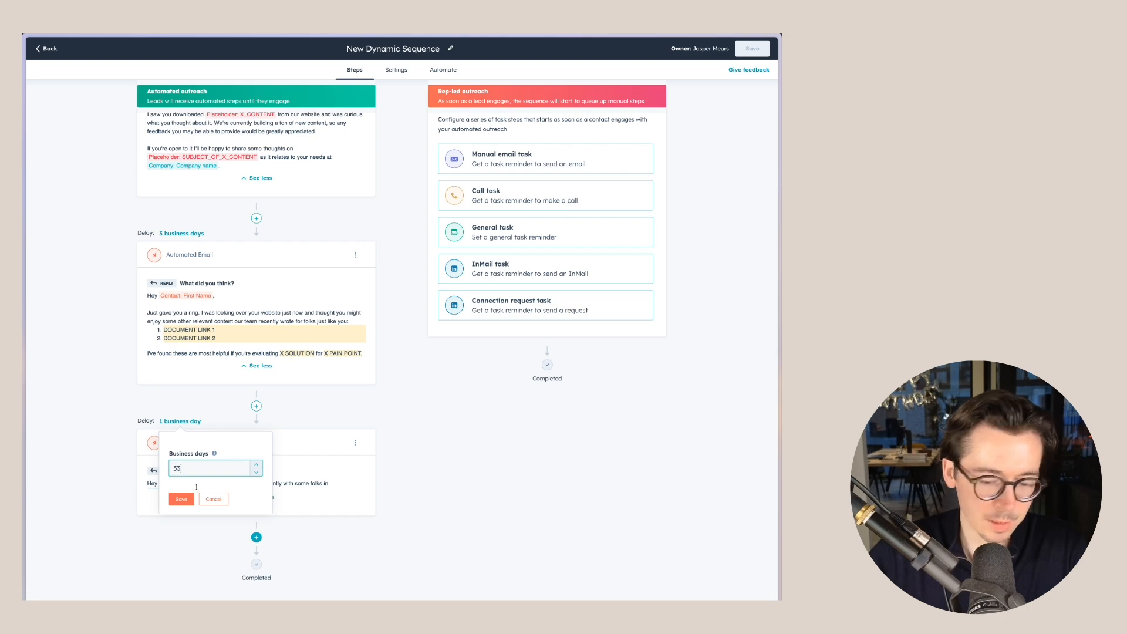
click(182, 499)
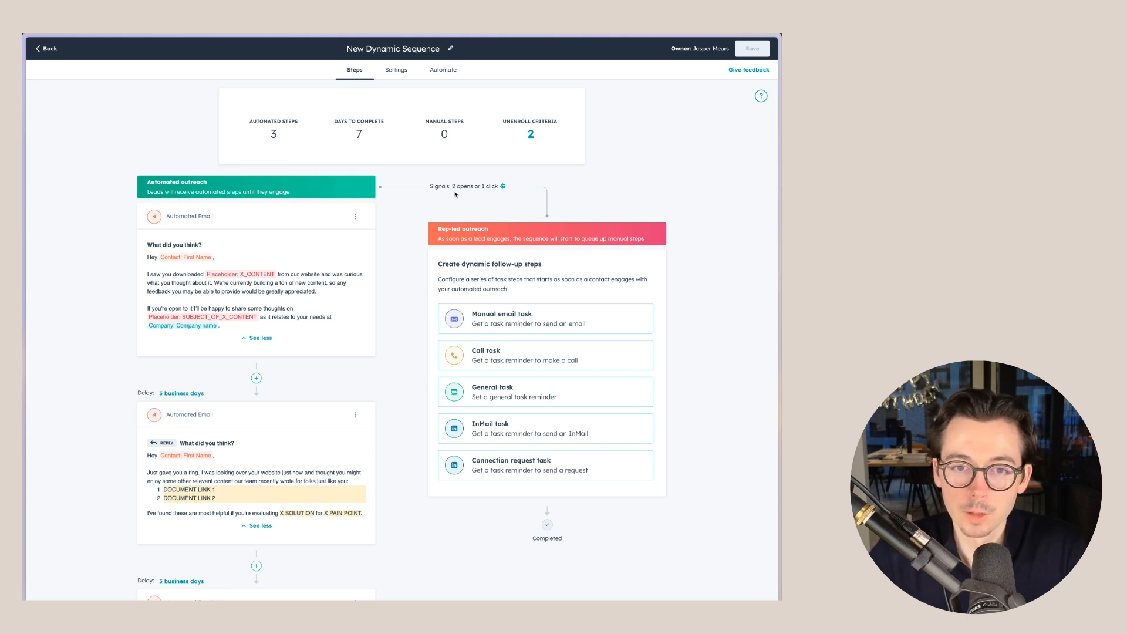
Step: Set the engagement signals that start rep-led outreach to 3 email opens or 2 clicks and save them
click(503, 186)
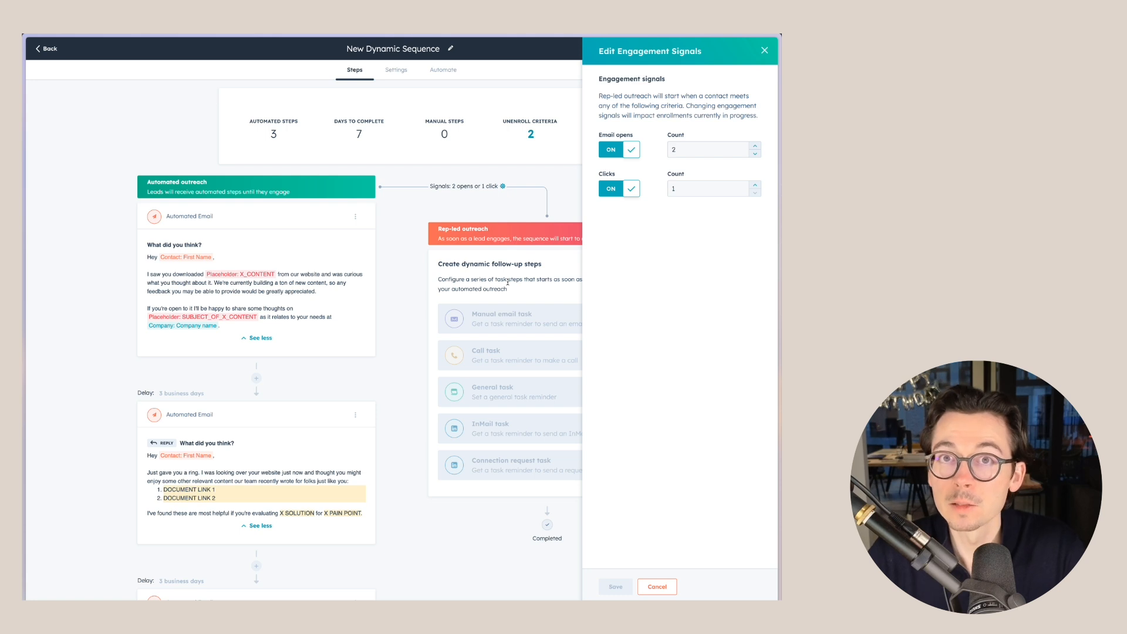
click(704, 192)
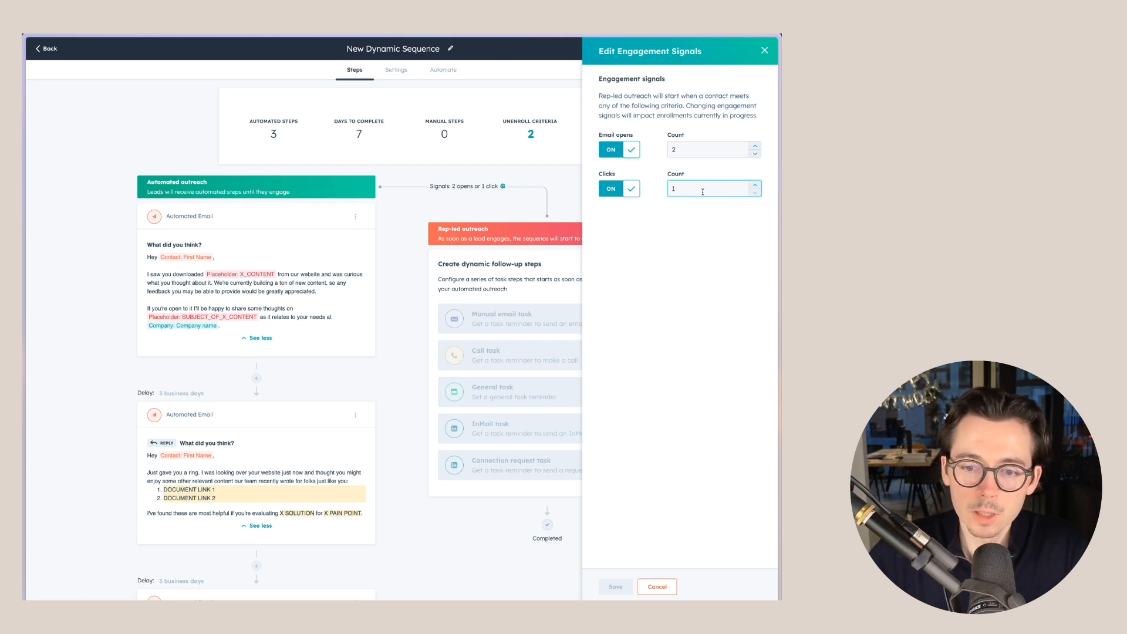
key(BackSpace)
text(3)
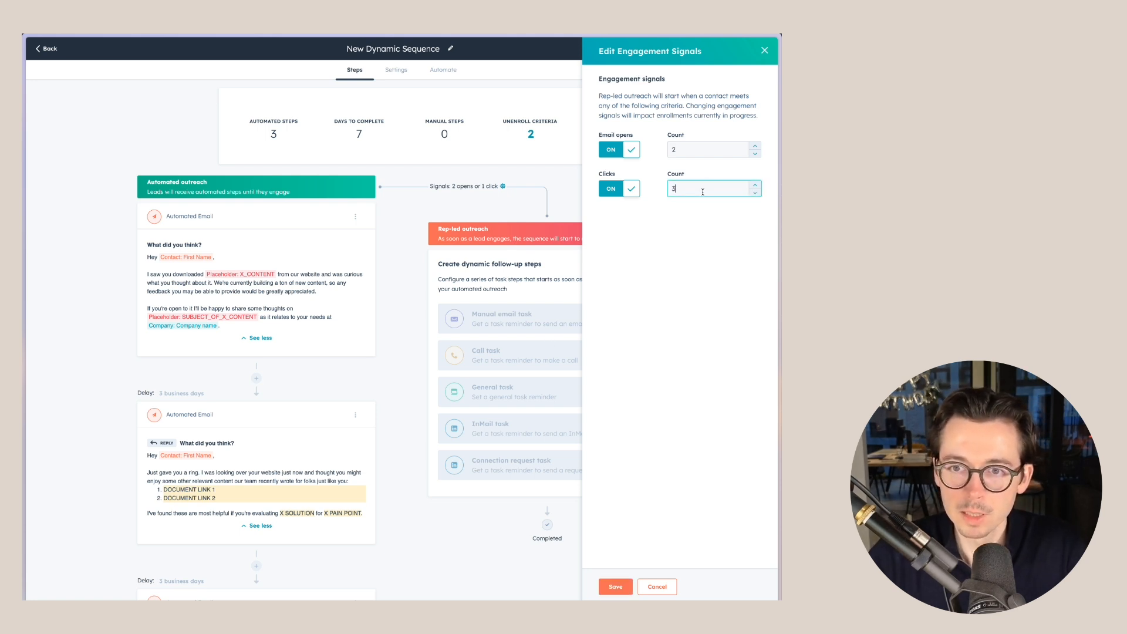
click(735, 288)
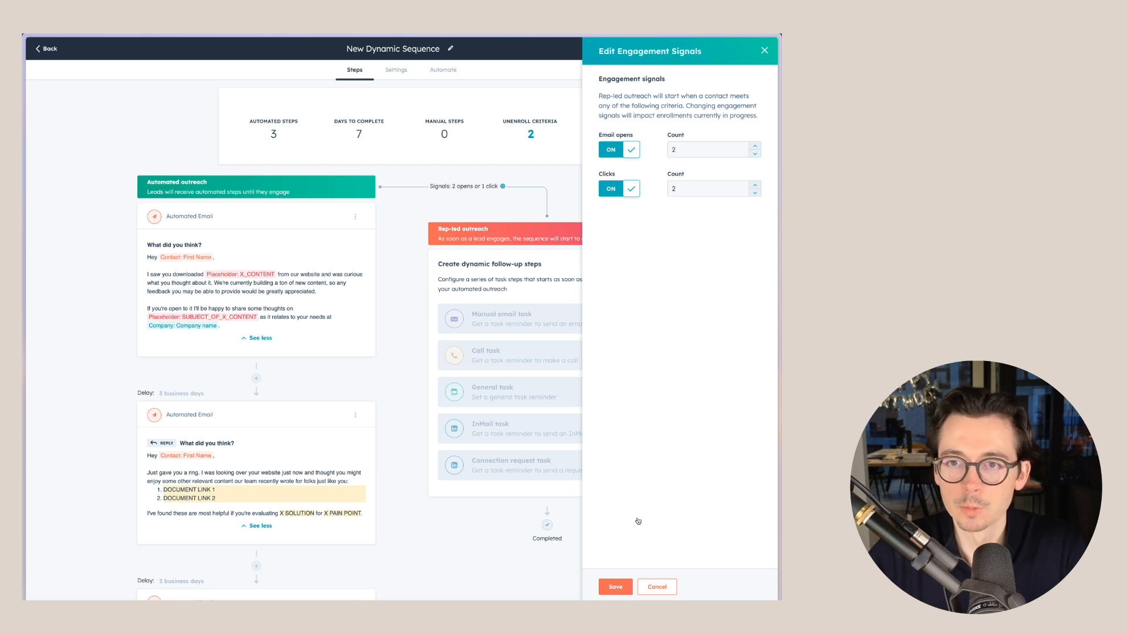
click(699, 152)
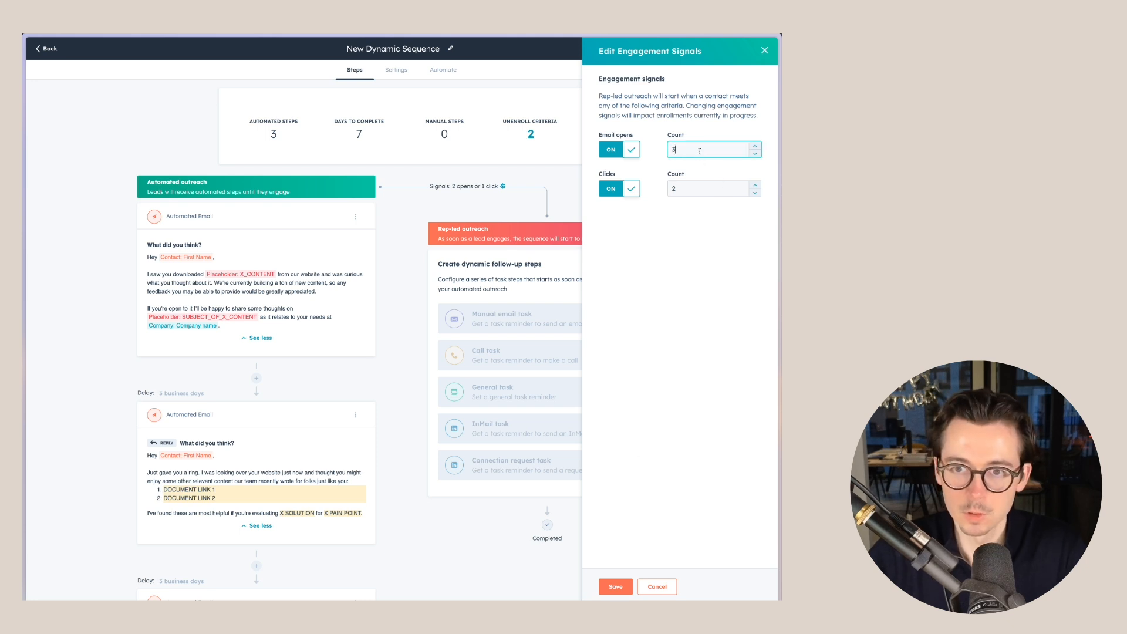
click(695, 253)
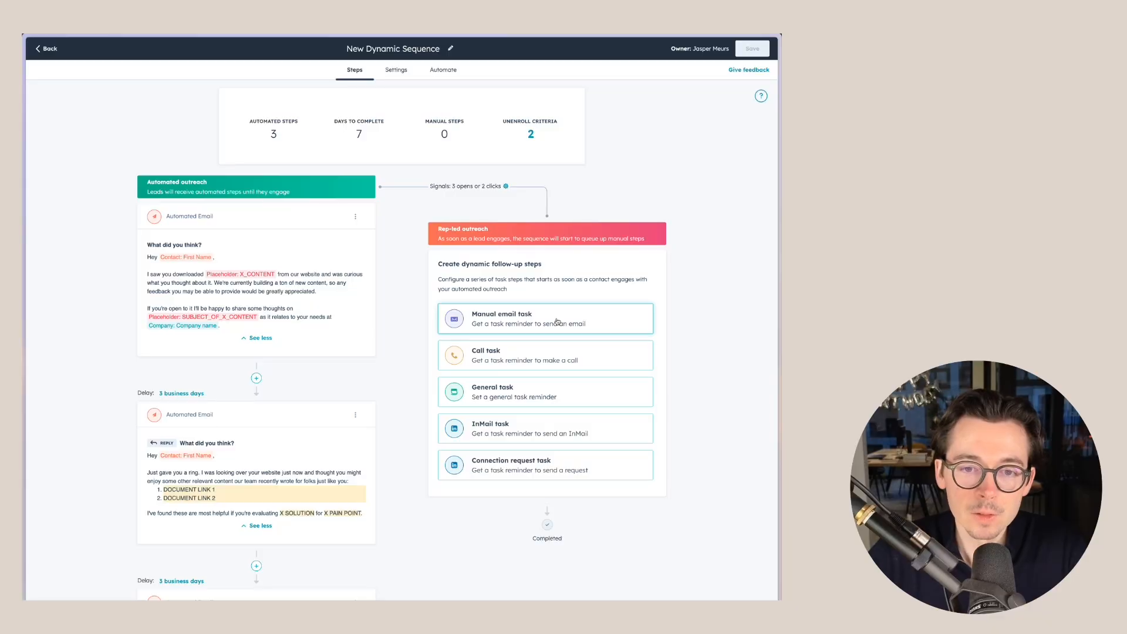
Step: Start a manual email task in the rep-led outreach and attach the Recent Conversion (Email #3) template
click(657, 319)
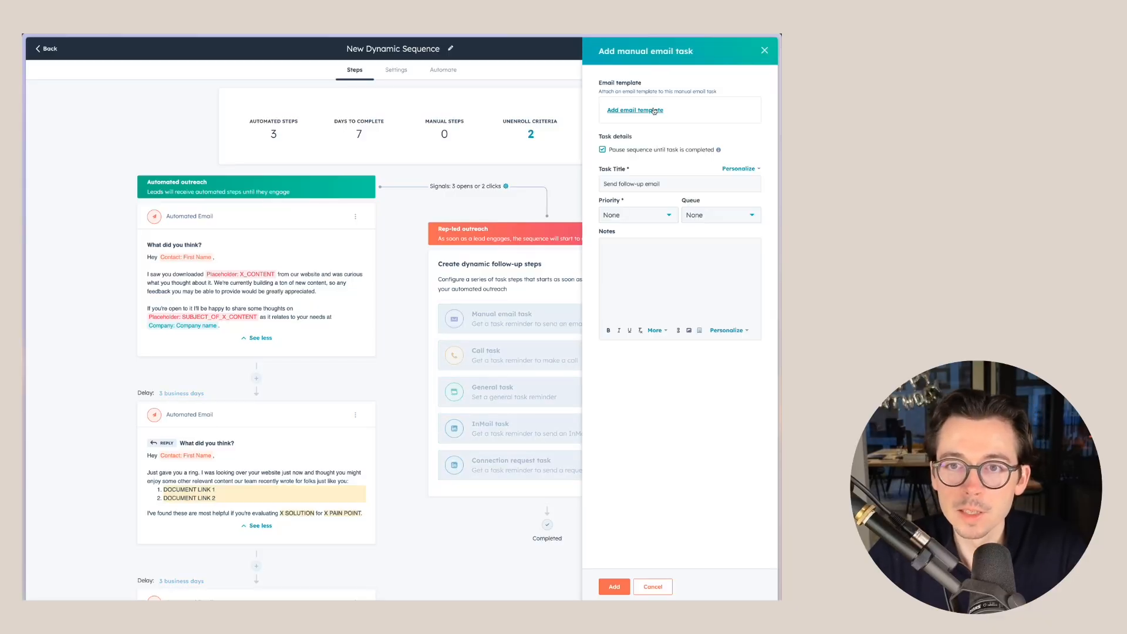
click(654, 111)
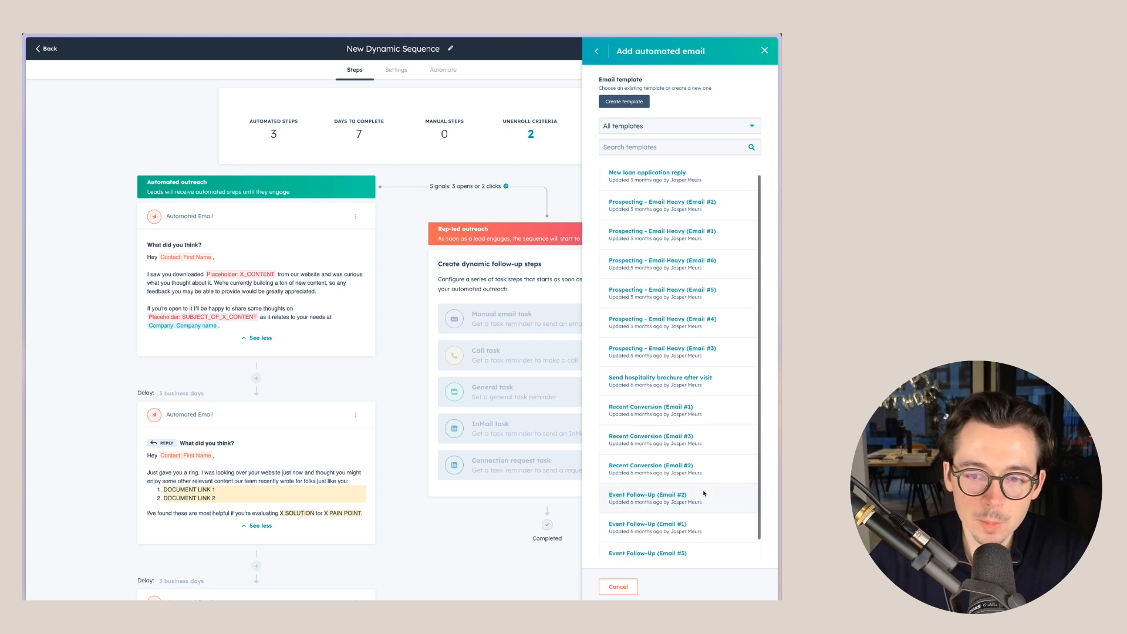
scroll(704, 493, down, 1)
click(663, 418)
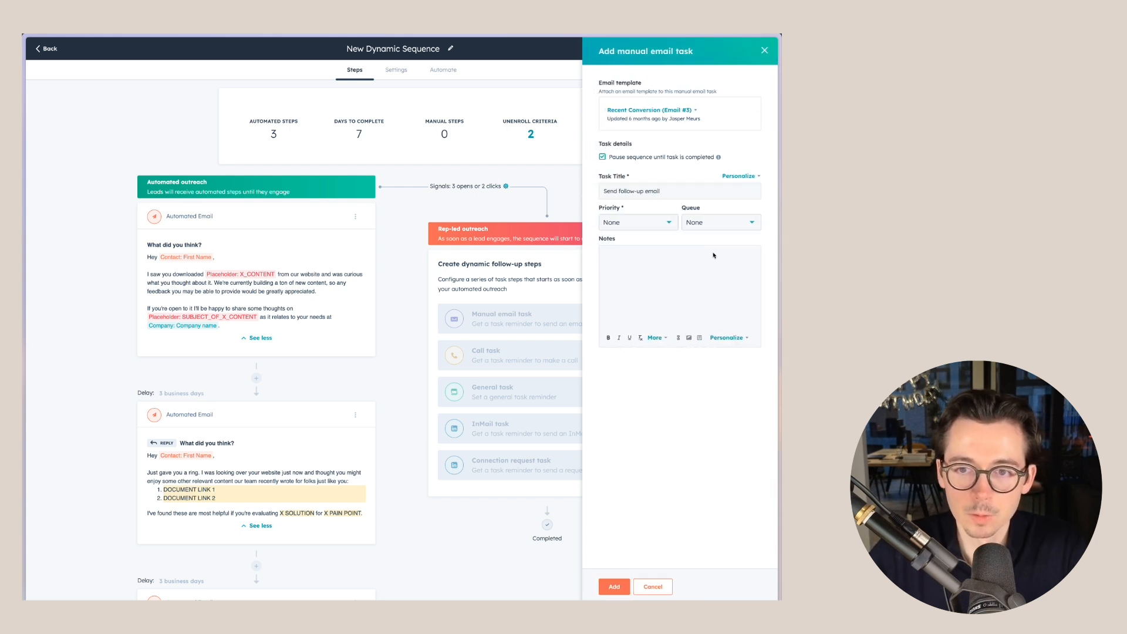
Step: Extend the manual email task title to "Send follow-up email to" followed by the contact's First Name personalization token
click(606, 191)
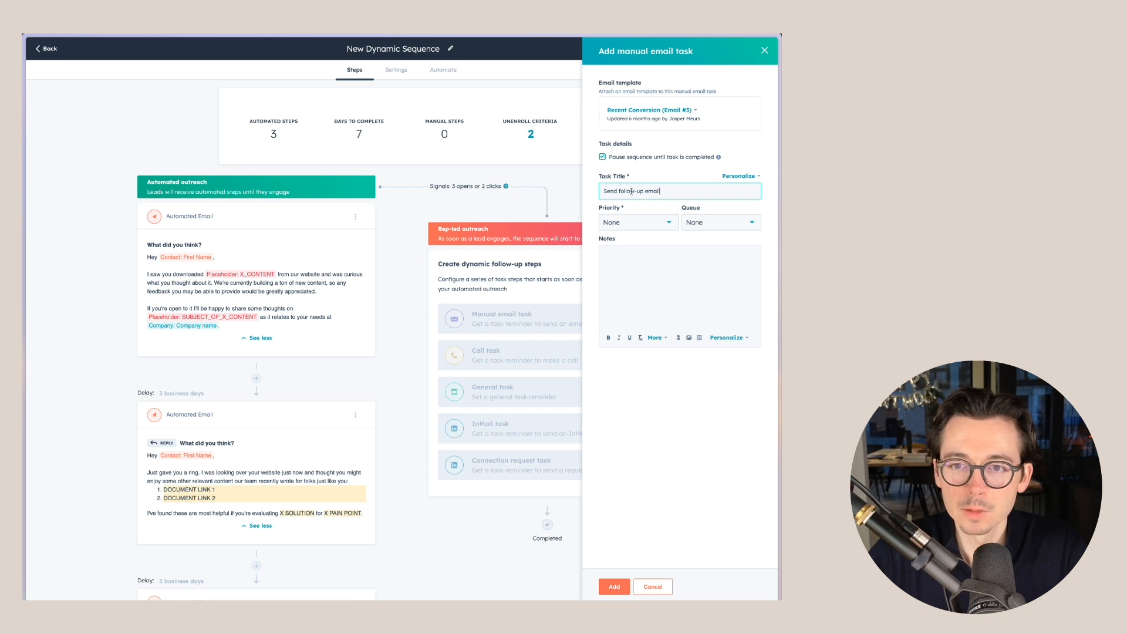
click(737, 176)
click(657, 238)
click(662, 257)
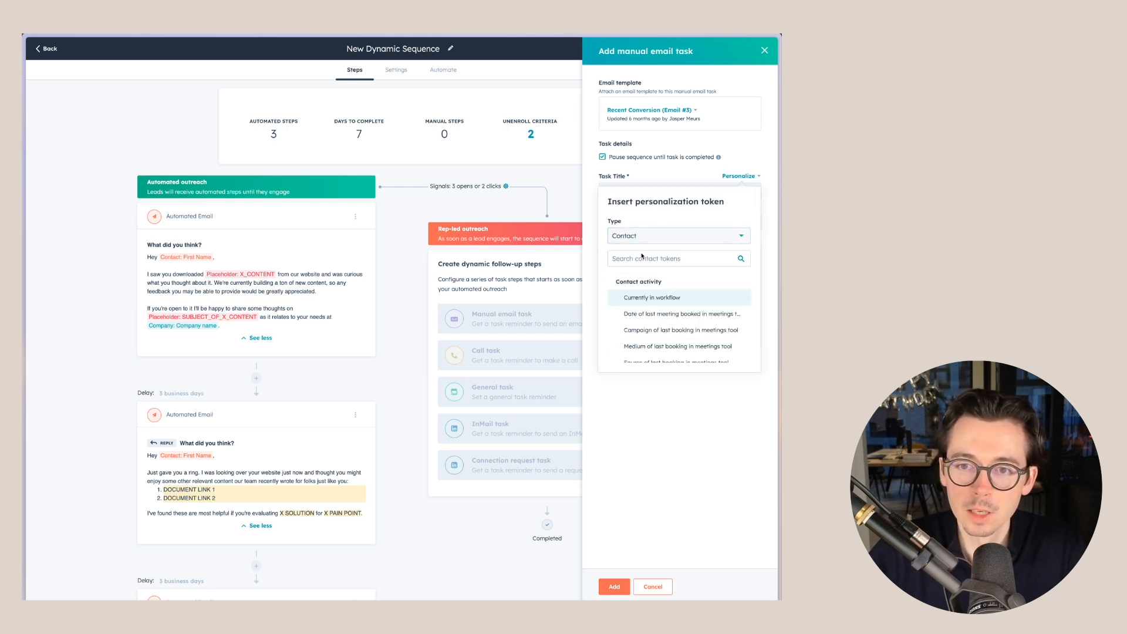
click(633, 259)
text(fir)
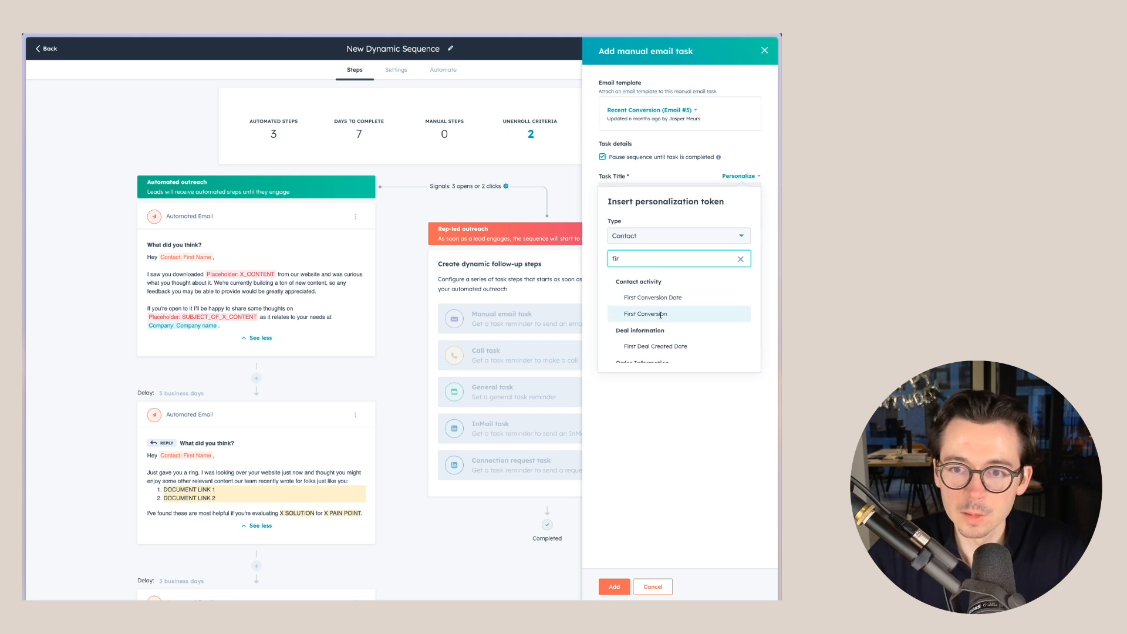
scroll(654, 317, down, 5)
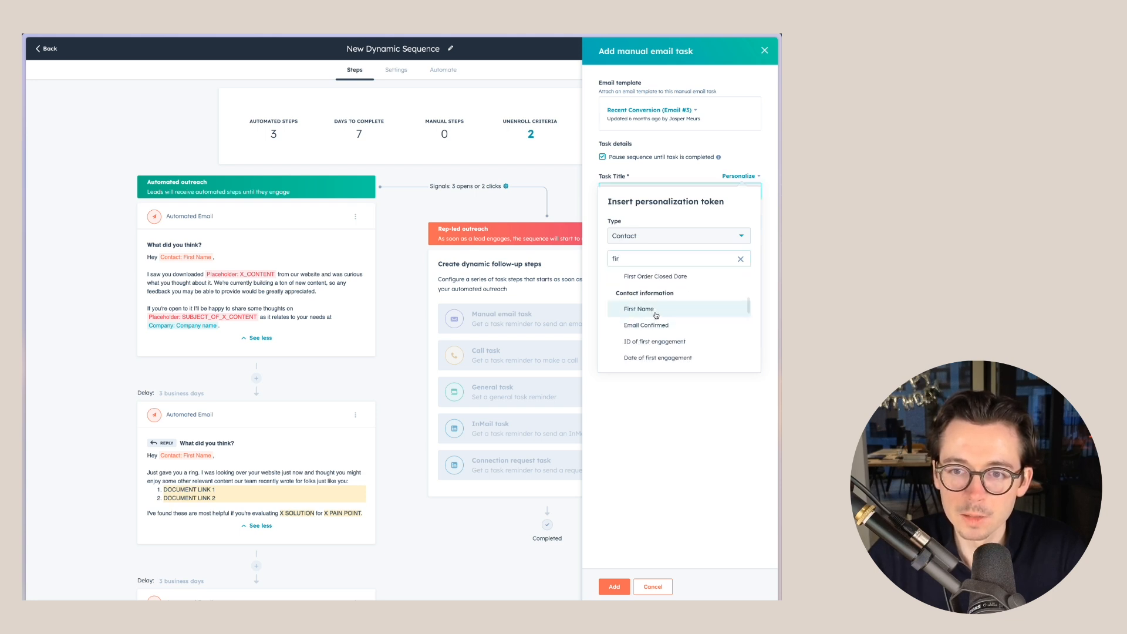
click(639, 309)
Step: Add the manual email task to the rep-led outreach with priority and queue kept at None
click(654, 224)
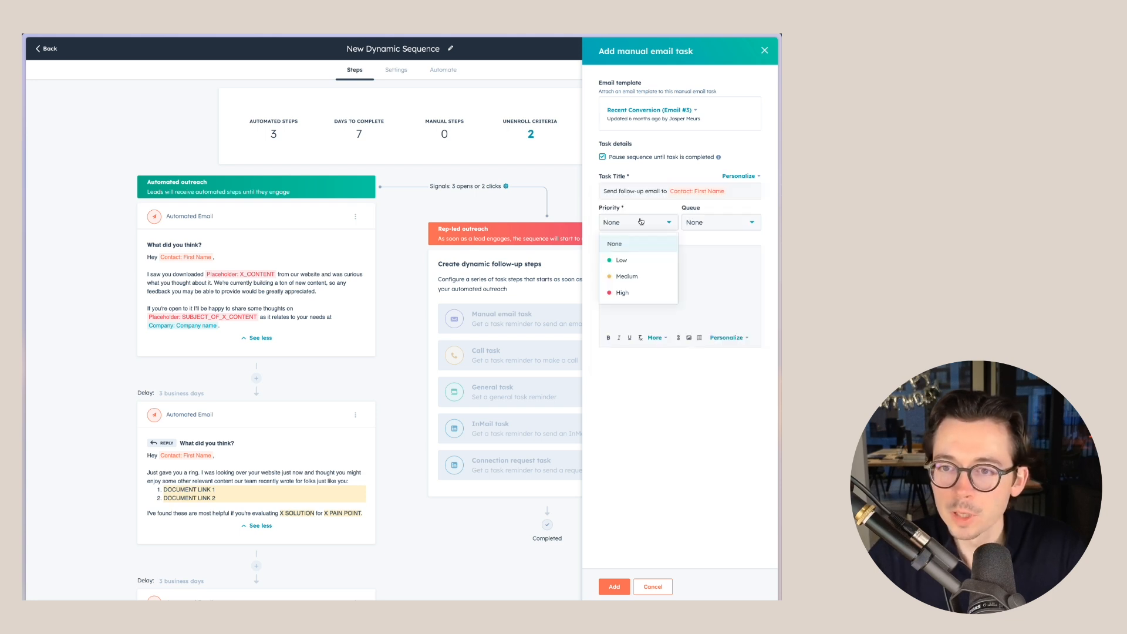
click(686, 222)
click(702, 225)
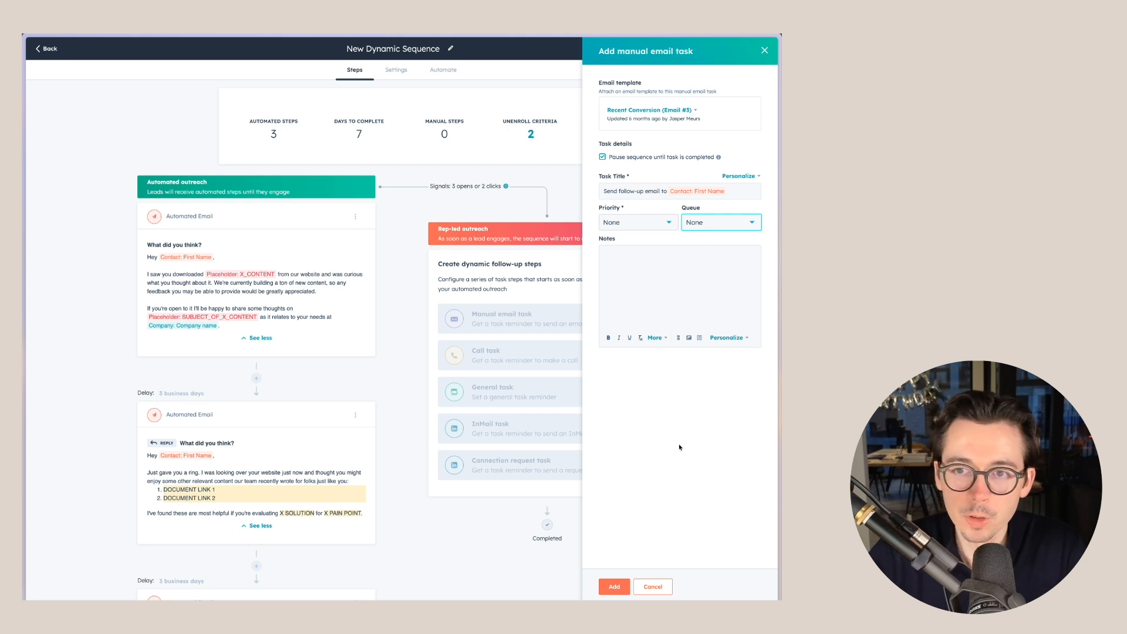
click(614, 587)
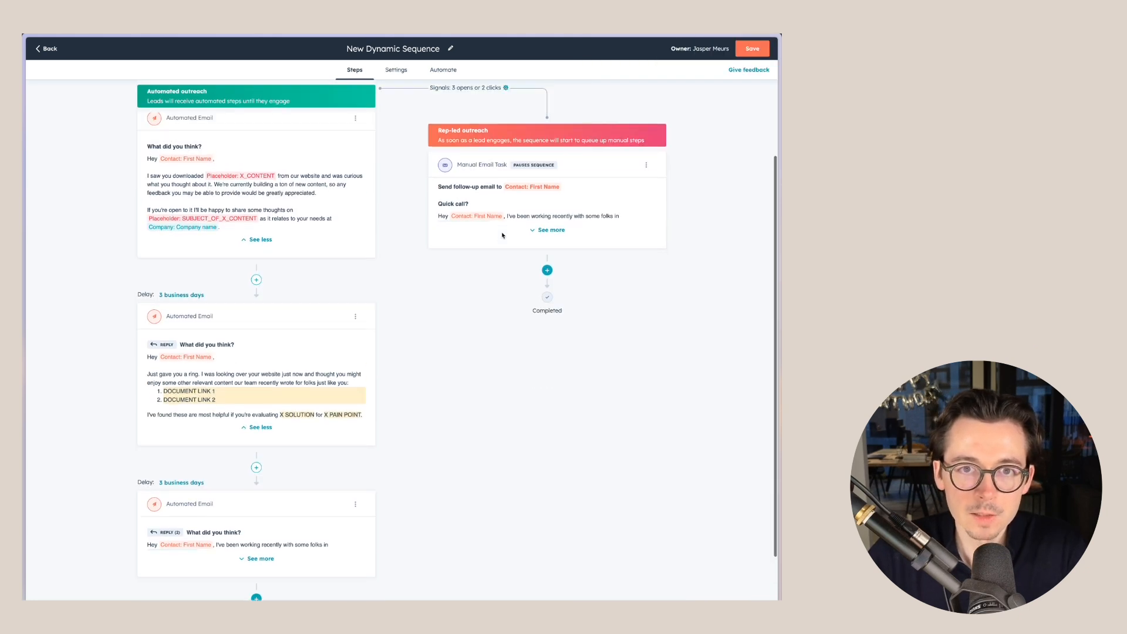
Step: Add a call task titled "Call contact to follow up" as the next rep-led step, keeping its default settings
click(547, 309)
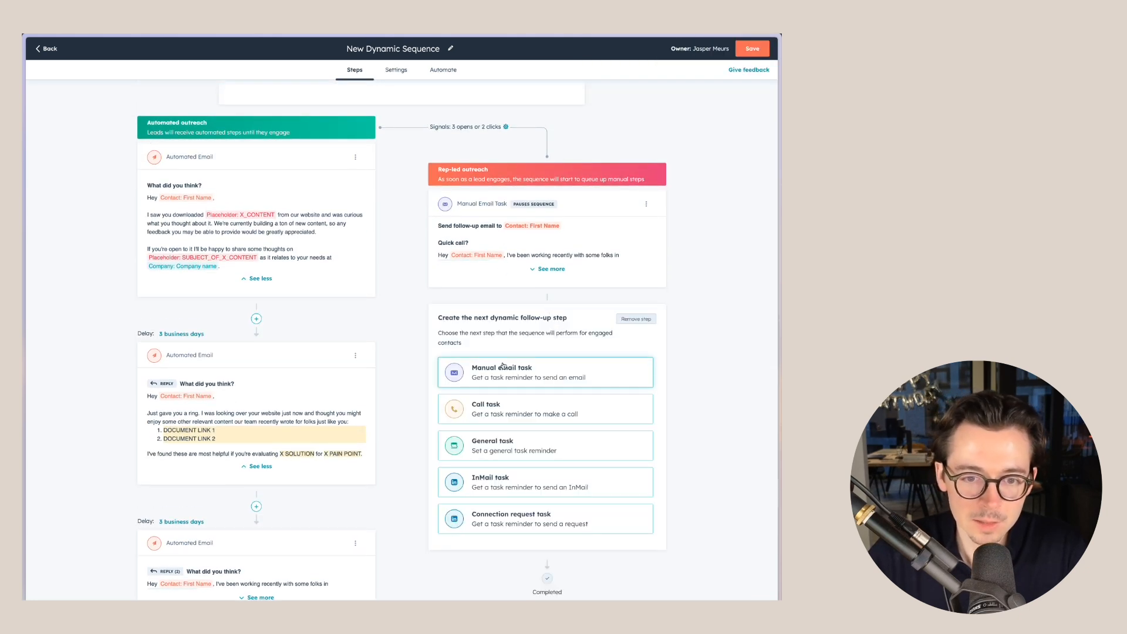
click(500, 414)
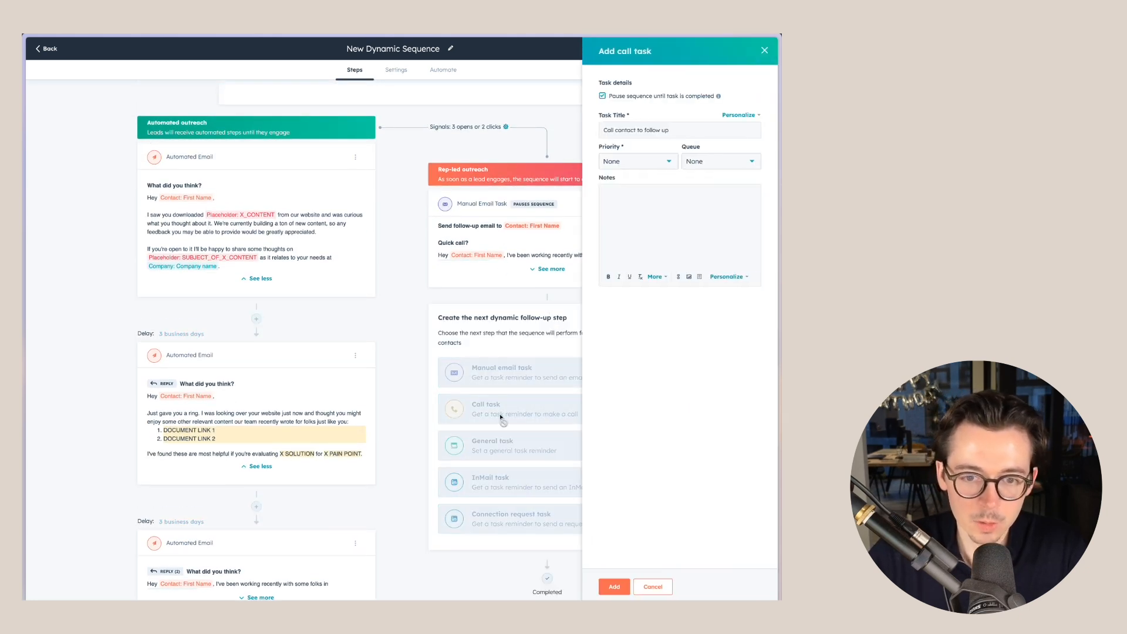
click(681, 131)
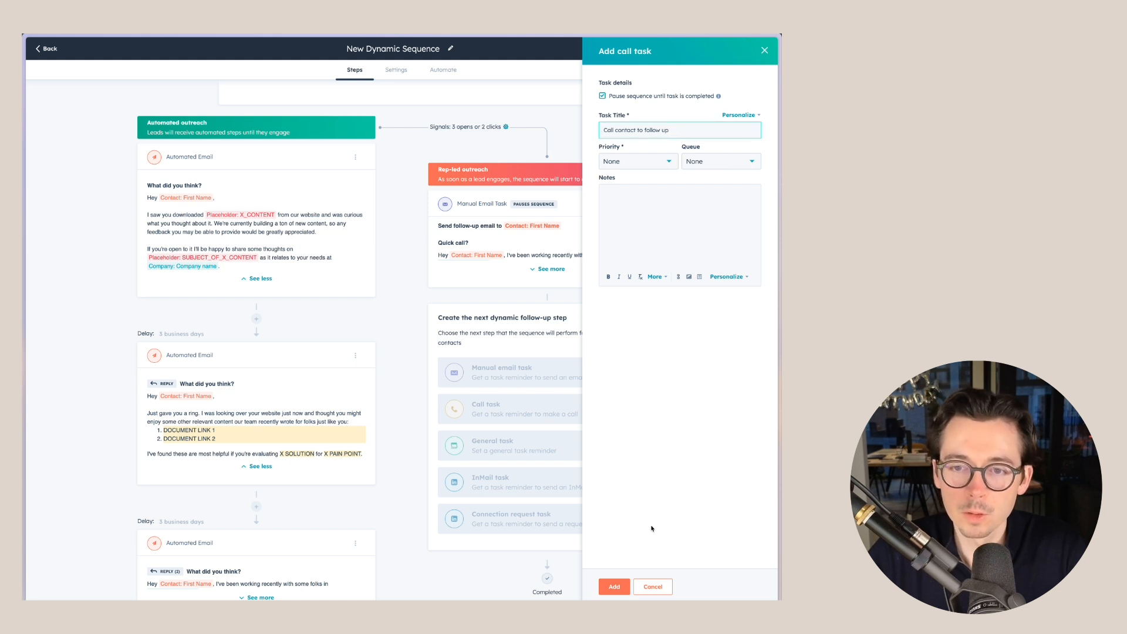
click(614, 586)
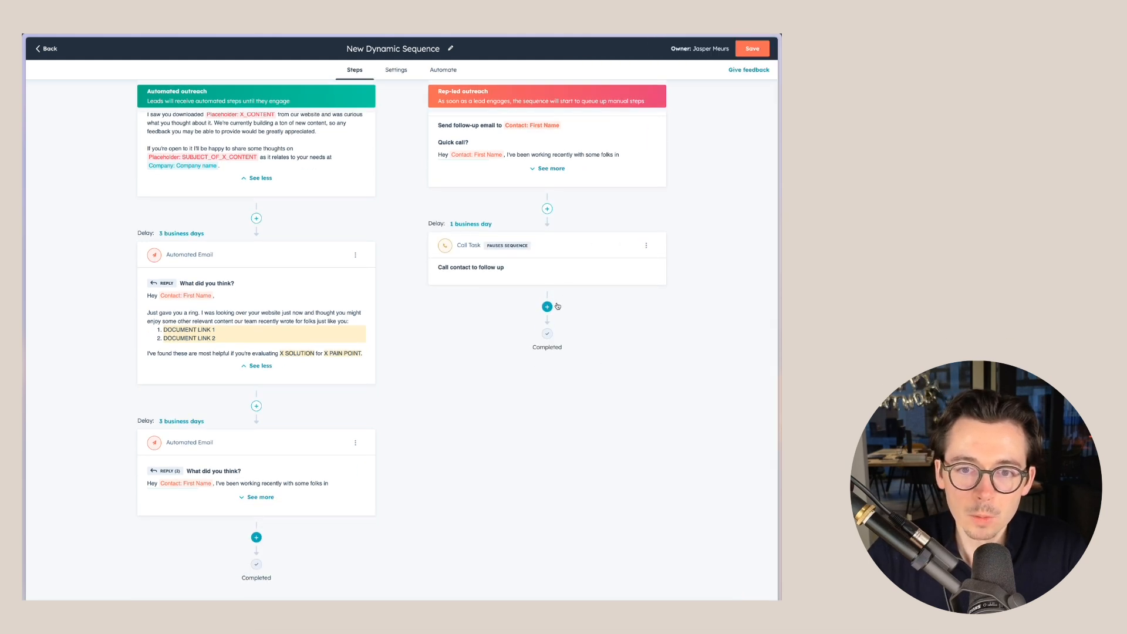
click(547, 306)
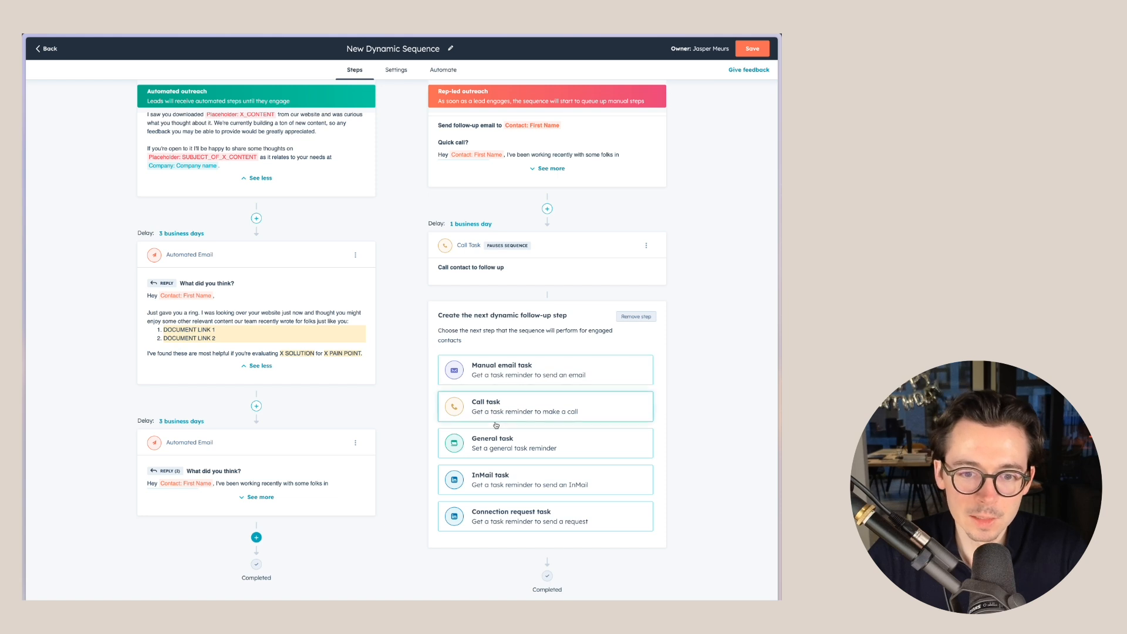
click(529, 406)
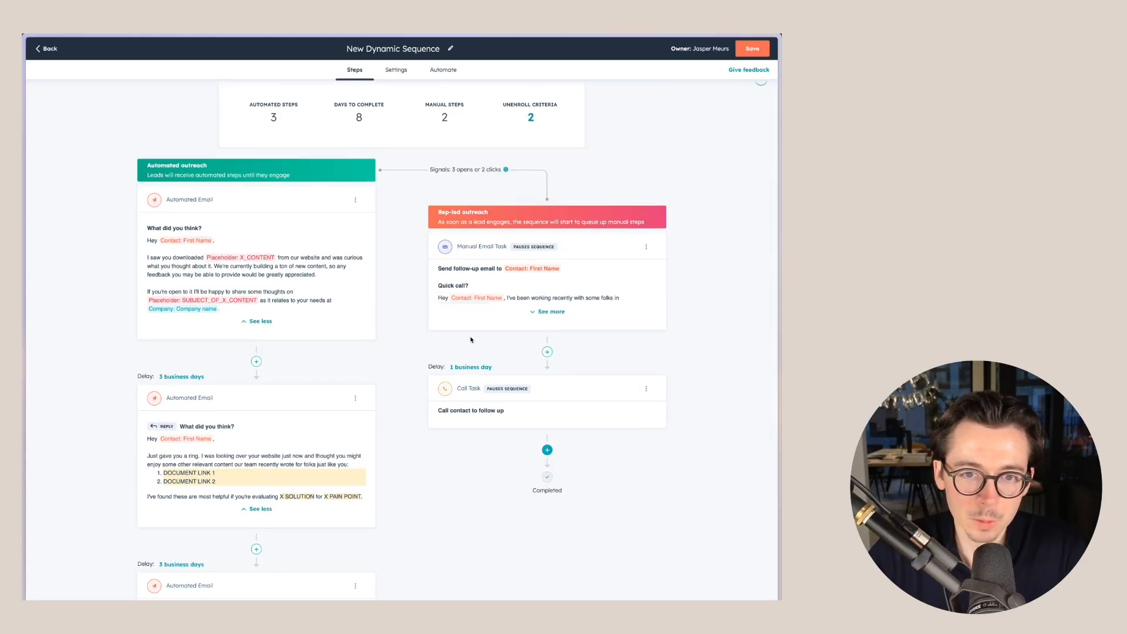
click(483, 367)
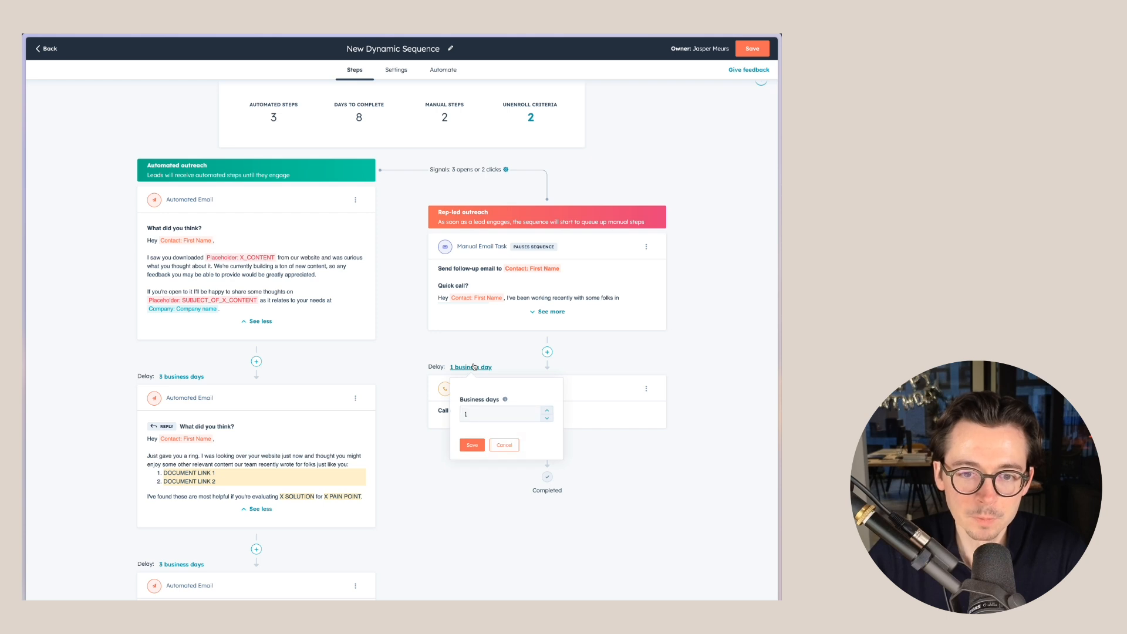
click(459, 489)
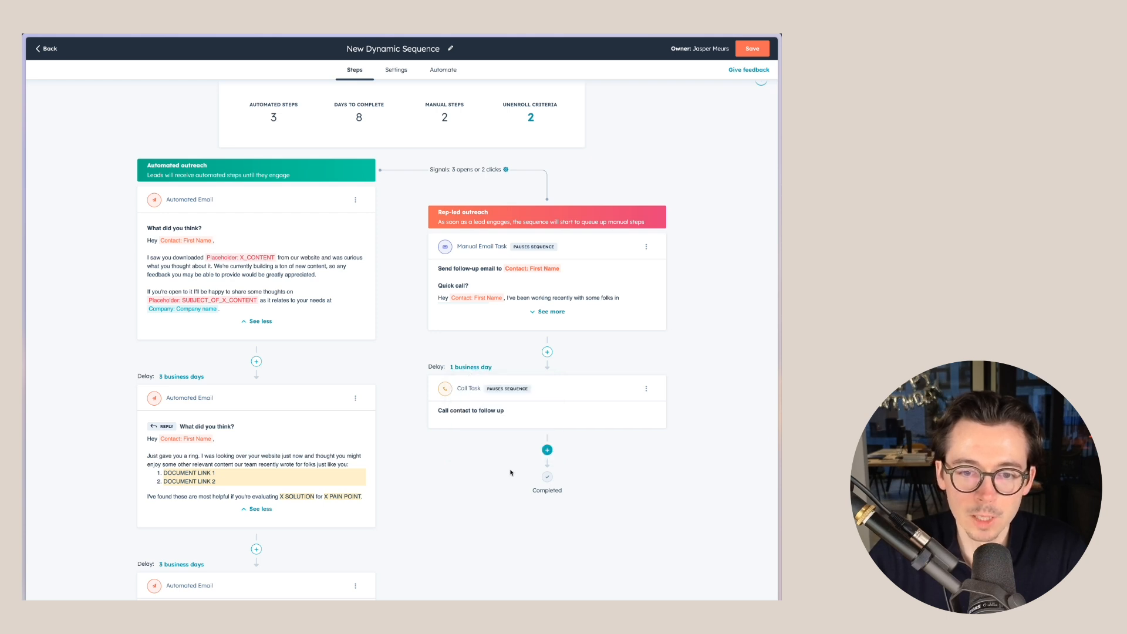
Step: Add a second manual email task as a reply to "Step 1: Quick call?" and set the delay before it to 2 business days
click(548, 450)
scroll(522, 493, down, 1)
click(520, 497)
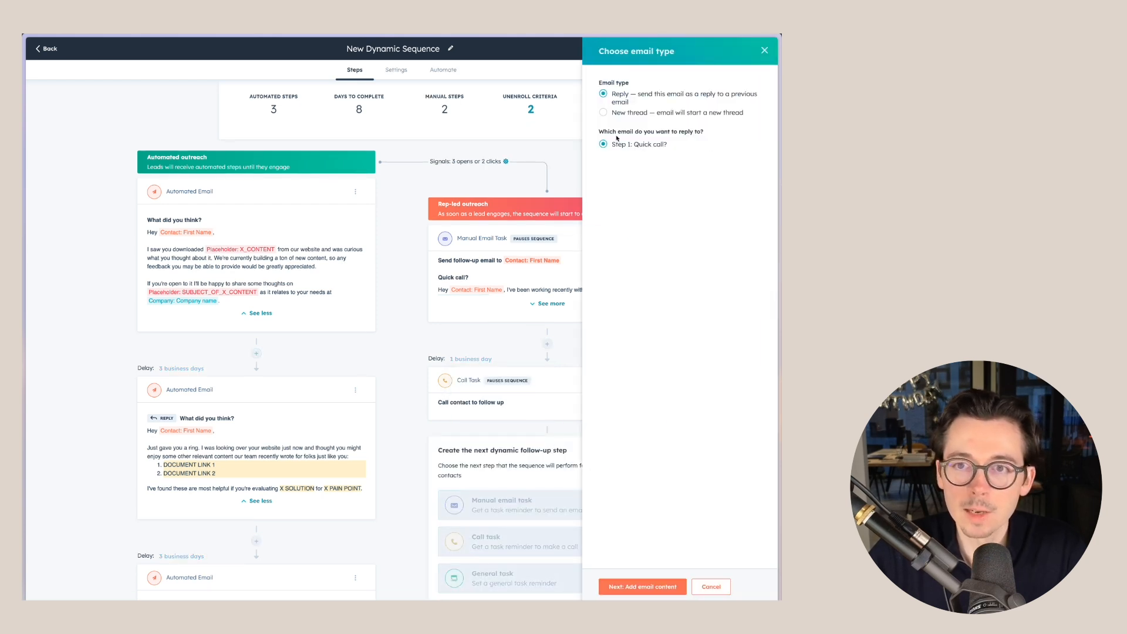
click(633, 587)
click(612, 586)
scroll(528, 410, down, 2)
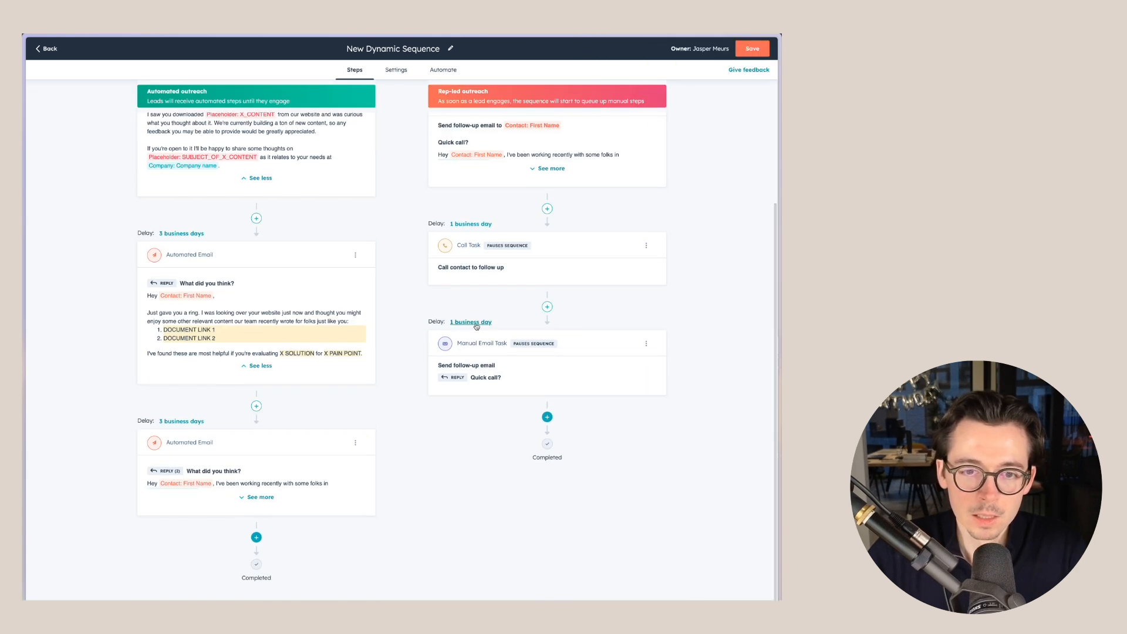
click(471, 322)
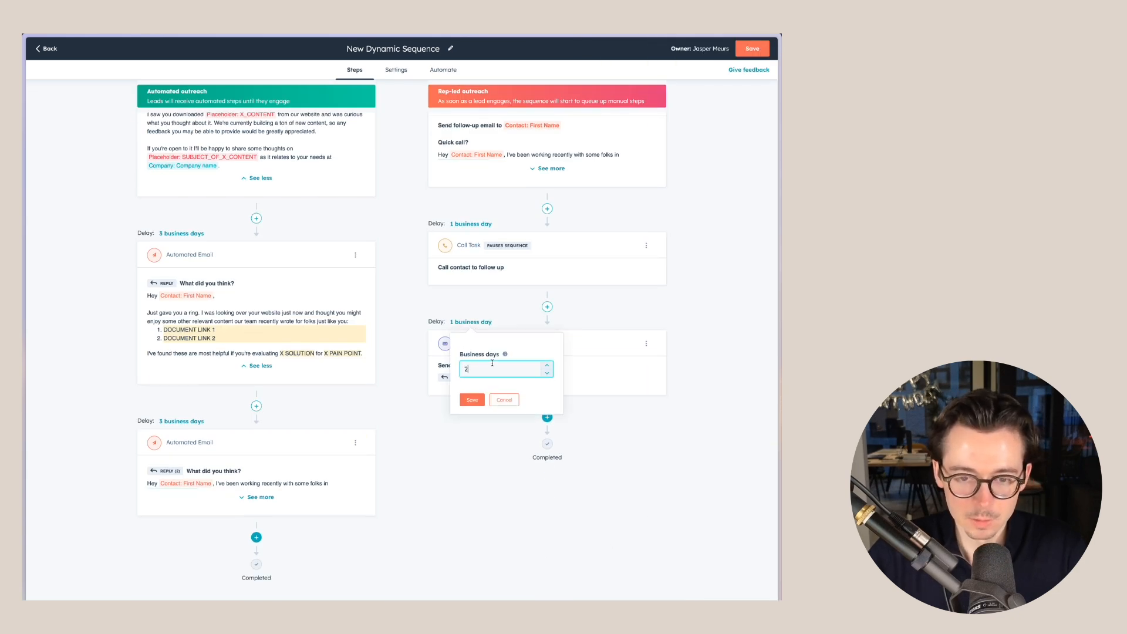
click(472, 399)
Step: Review the unenroll criteria in the sequence summary
scroll(446, 352, up, 3)
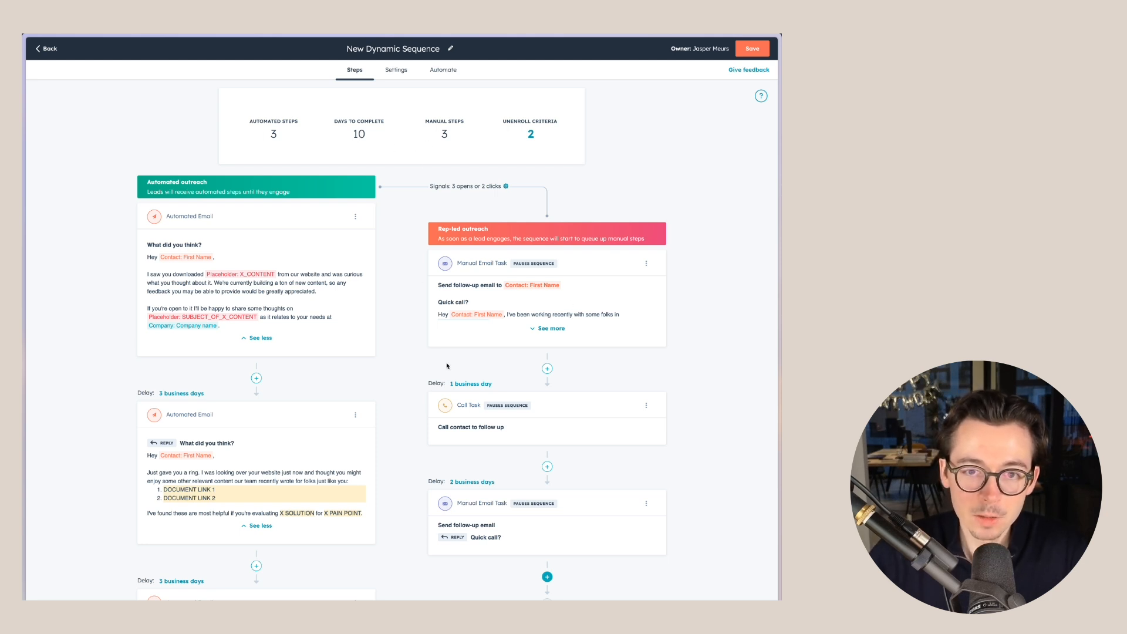
click(533, 137)
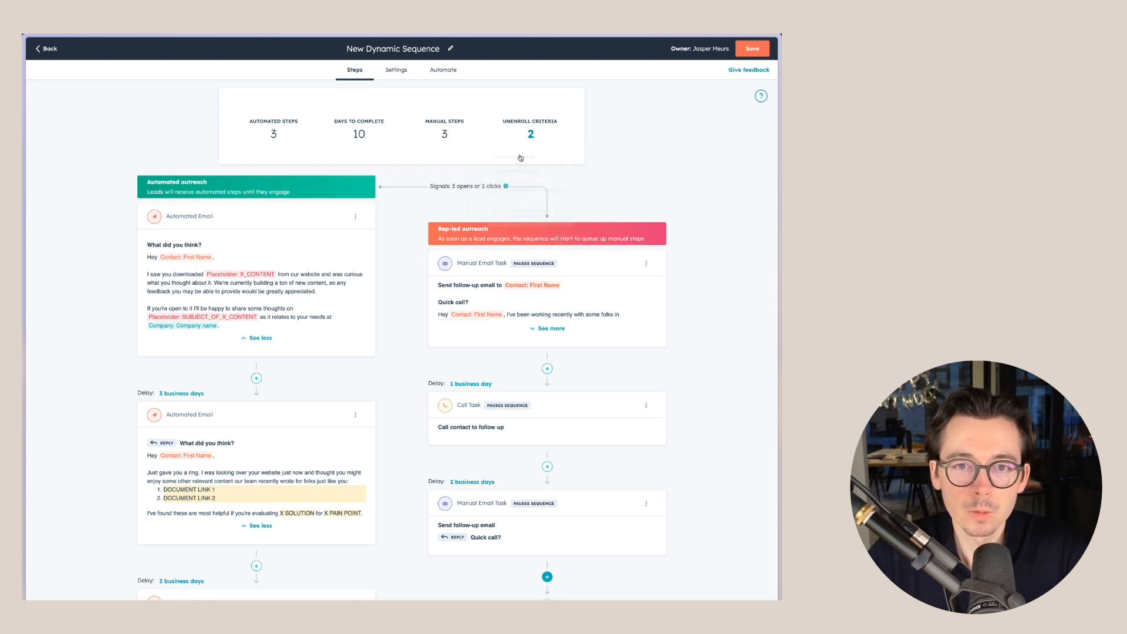
mouse_move(533, 139)
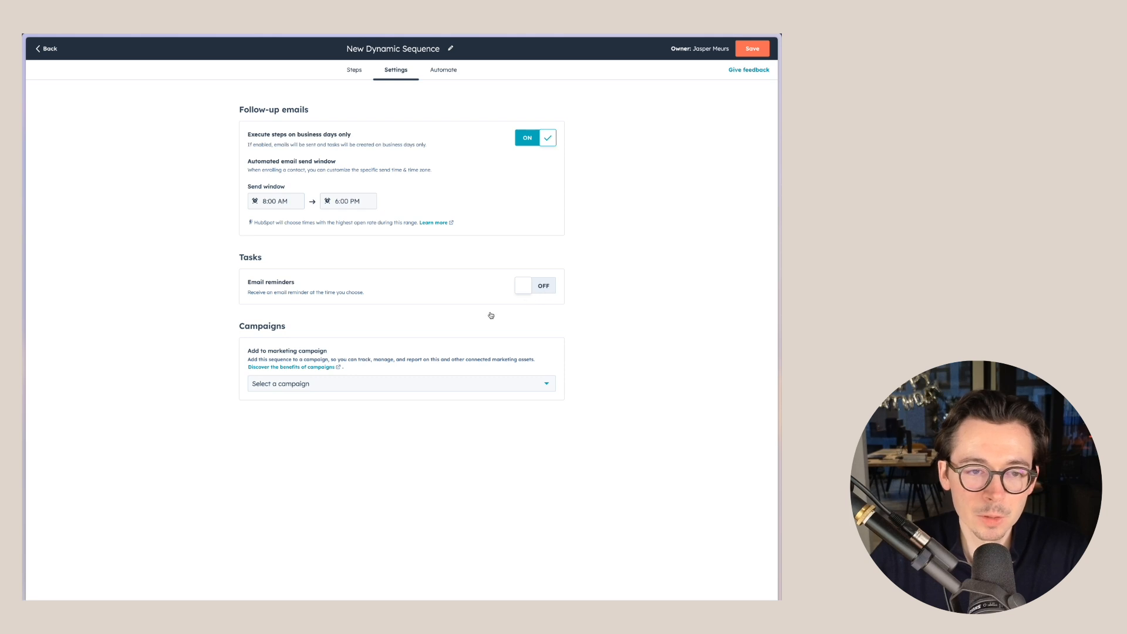
Step: In the sequence settings, leave email reminders off and add the sequence to the Test marketing campaign
click(546, 291)
click(547, 292)
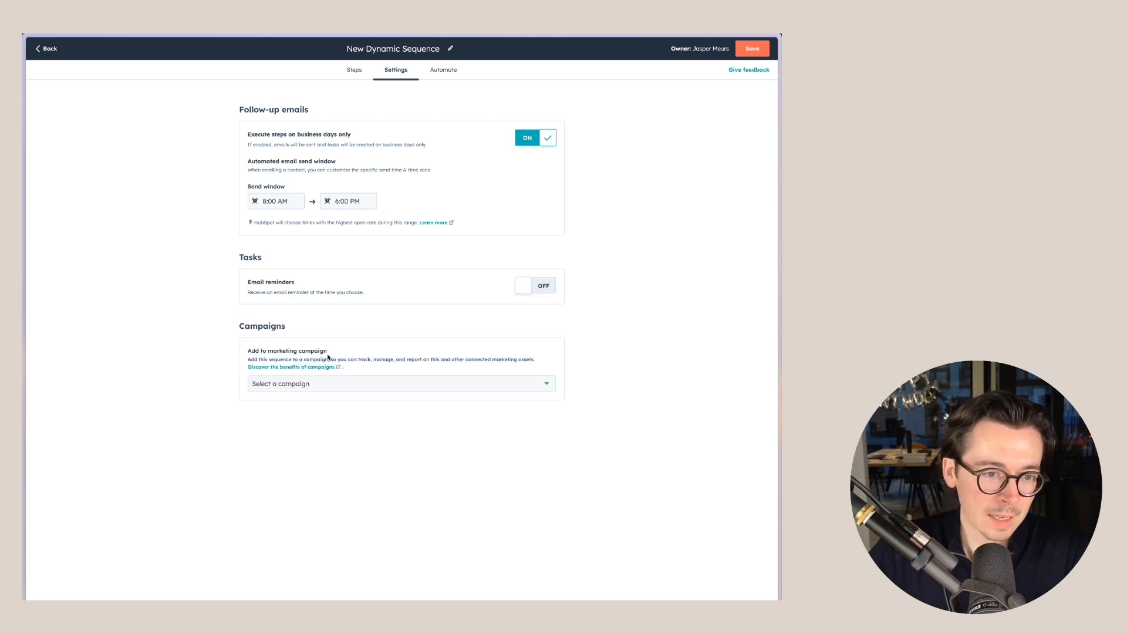
click(291, 386)
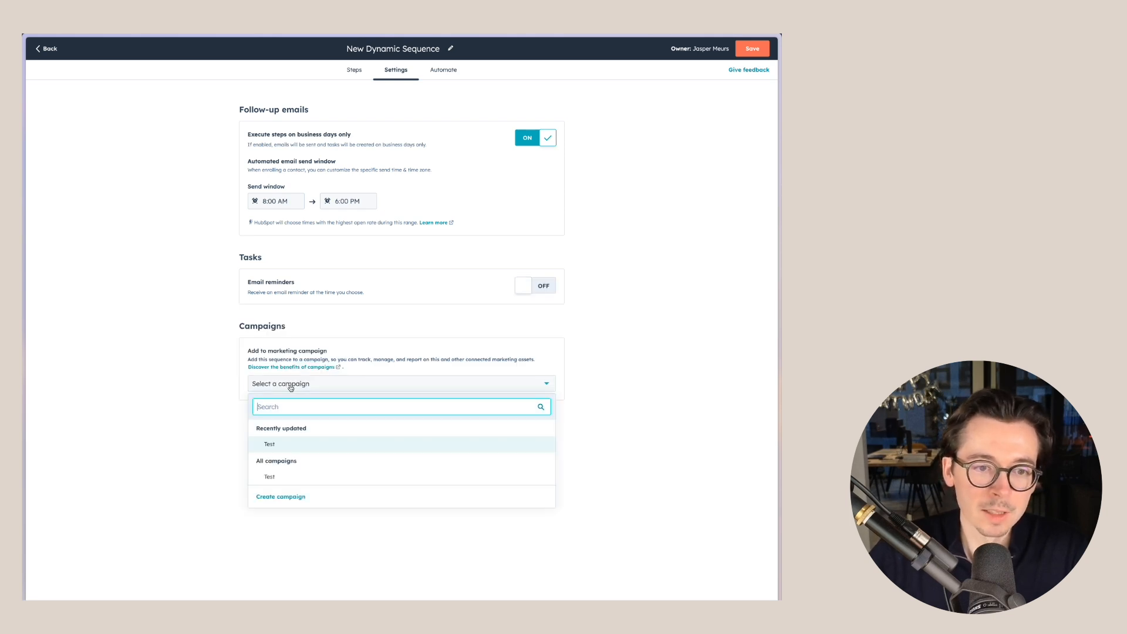
click(290, 443)
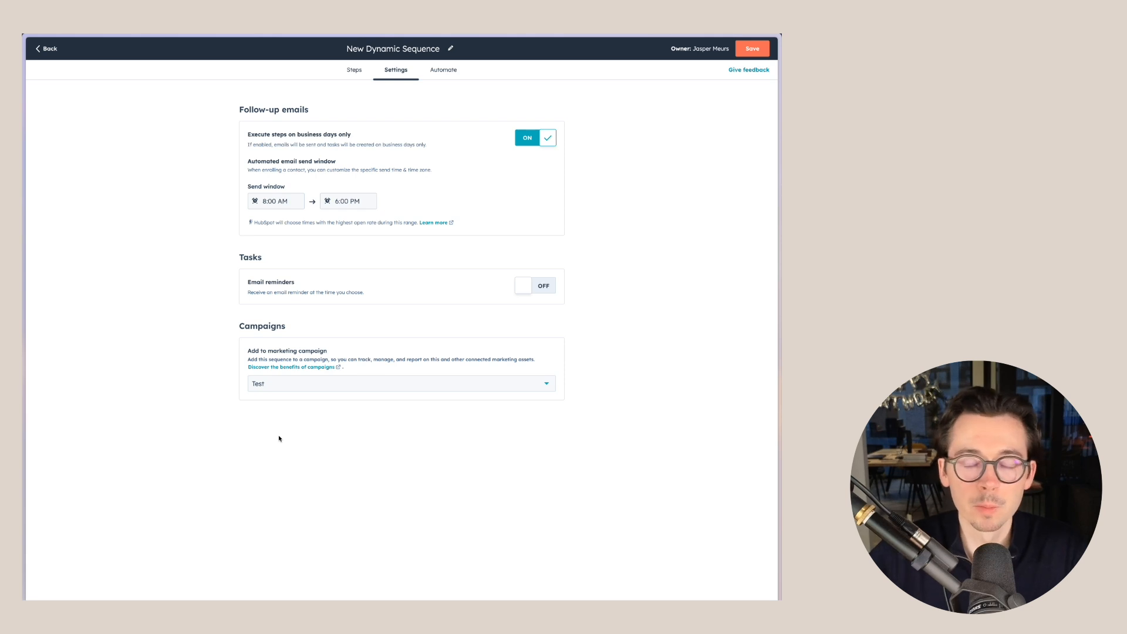
Step: View the sequence's automations and save it with Private visibility as "My First Dynamic Sequence for conversion follow-up"
click(444, 70)
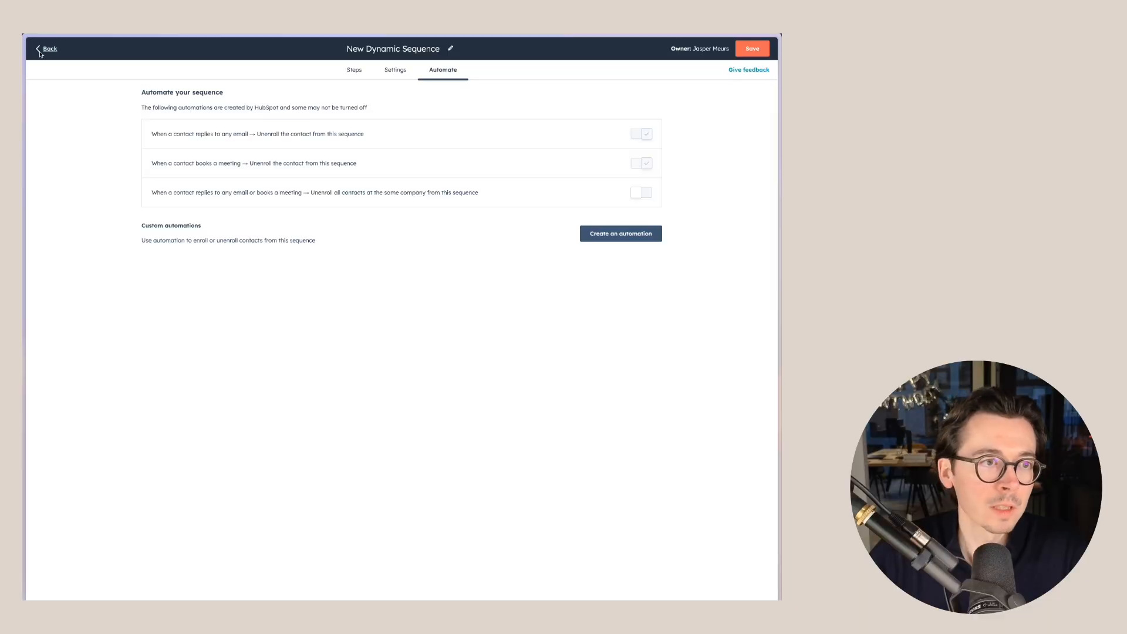
click(745, 52)
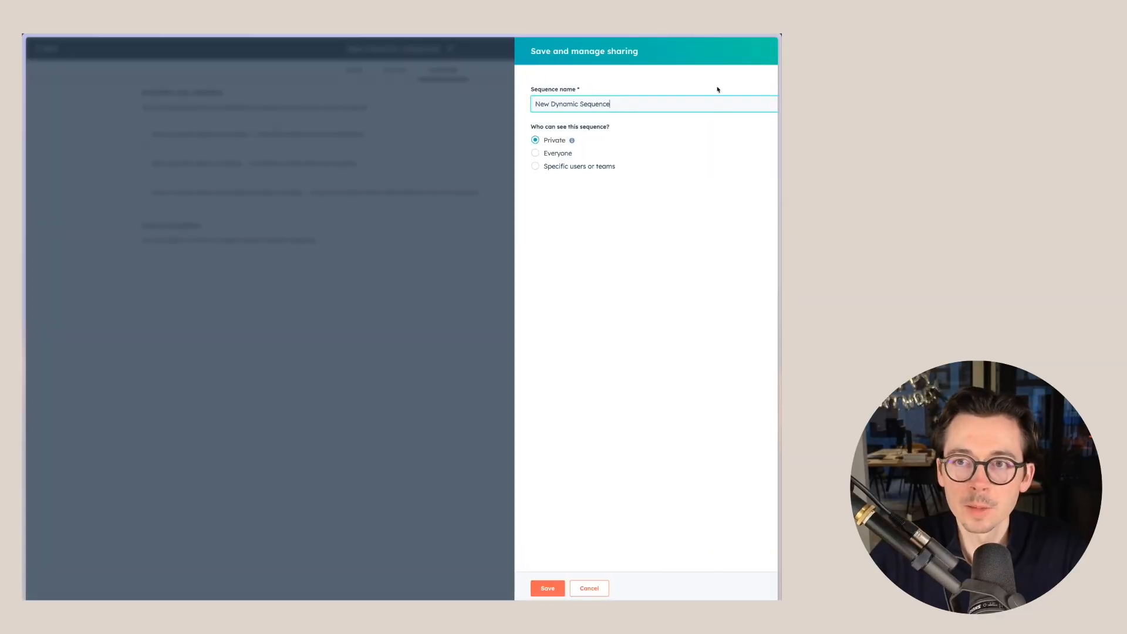
double_click(603, 104)
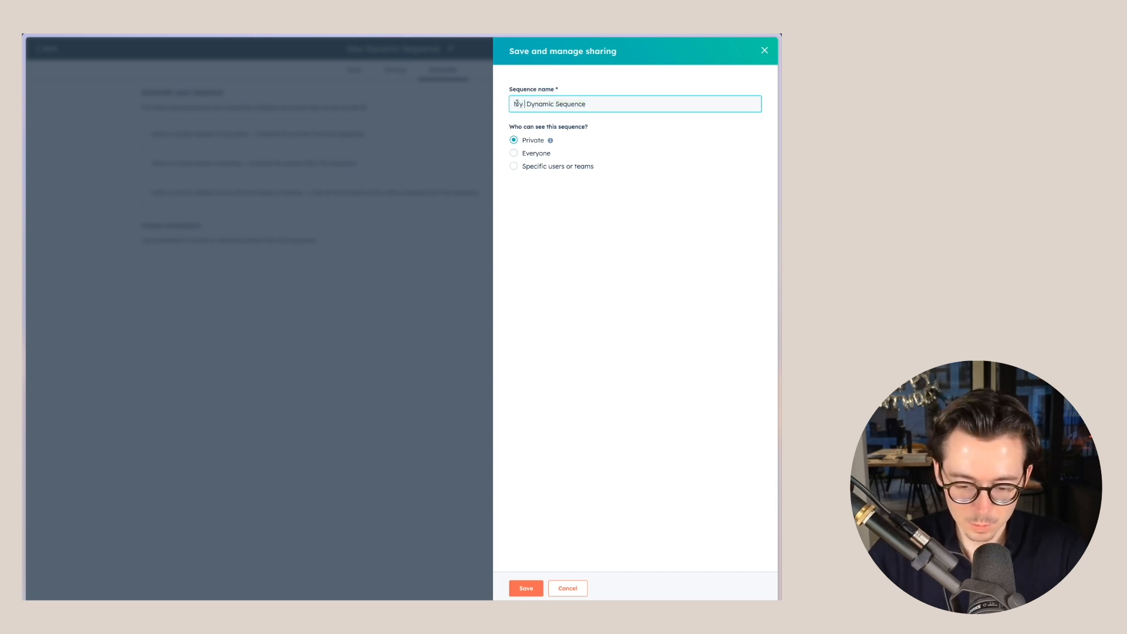
text(First)
click(628, 104)
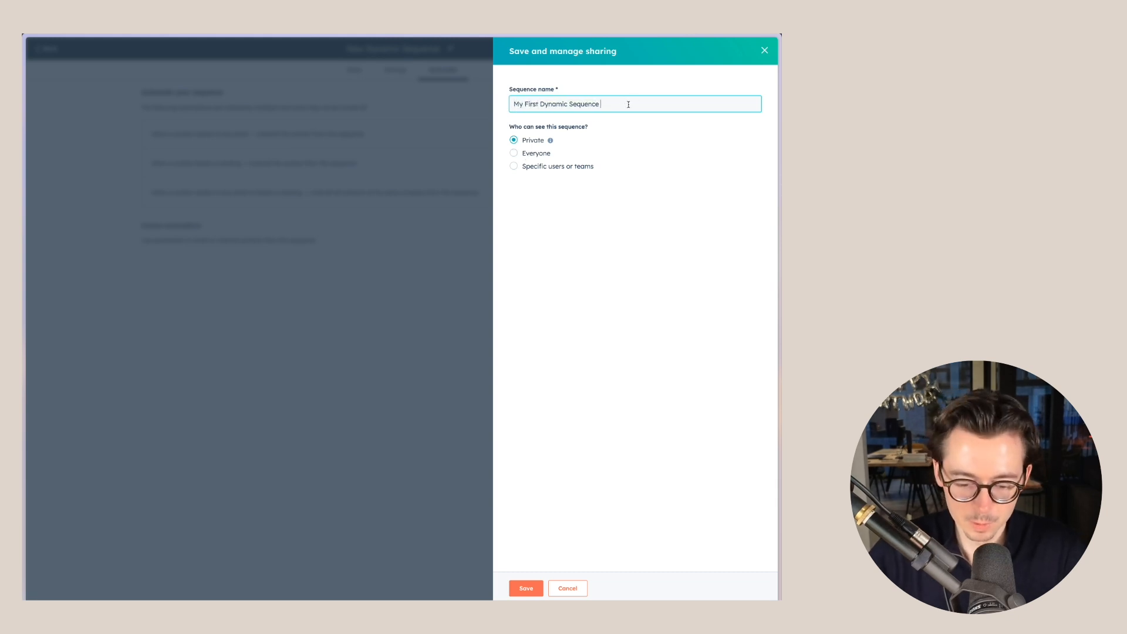
text(for conversion follow-up)
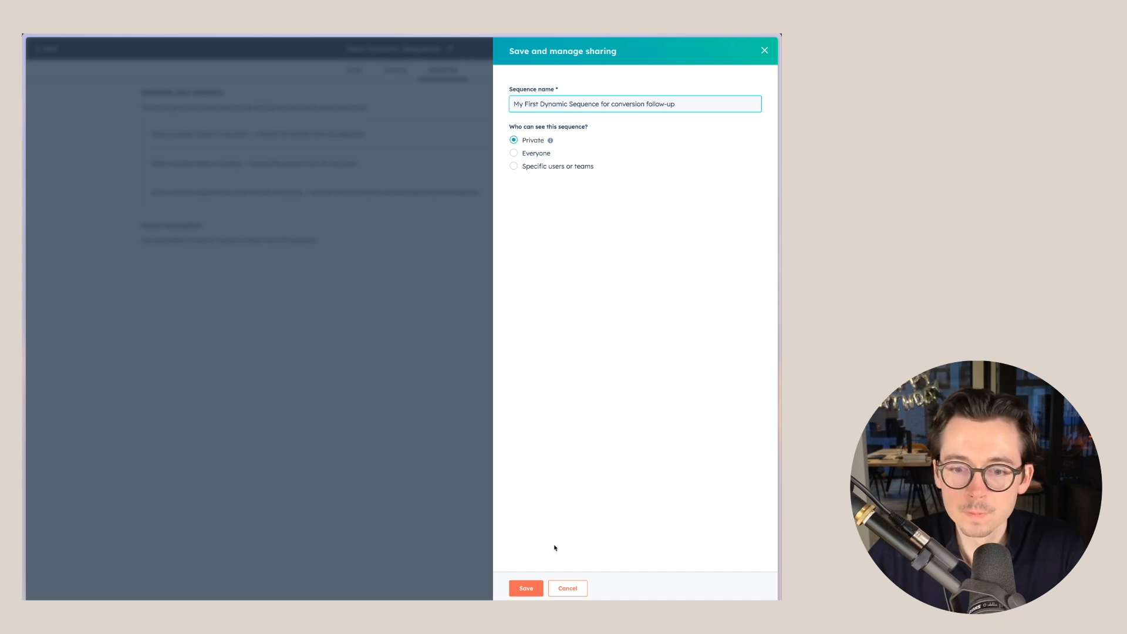
click(525, 588)
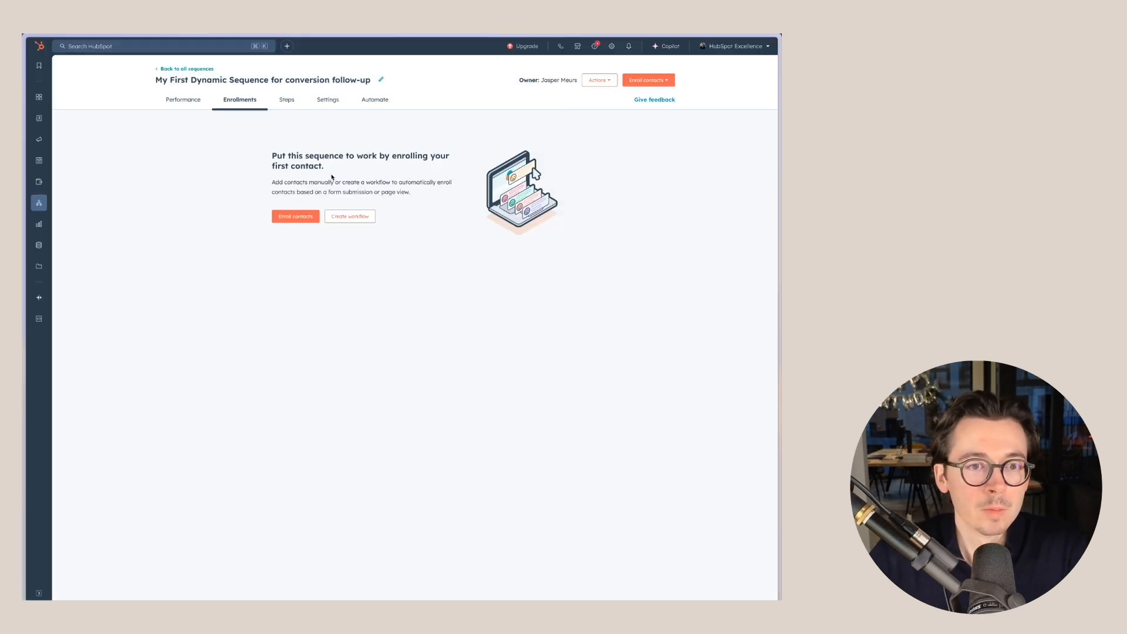
Step: Examine the sequence's performance report and its enrolled-by, company and status filters
click(194, 105)
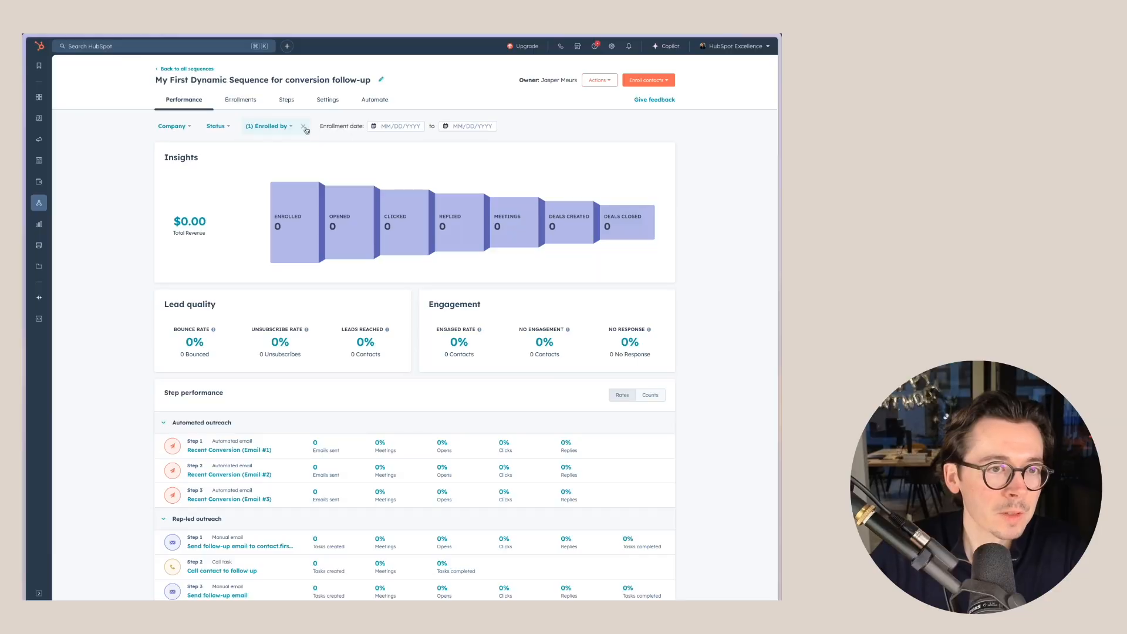
click(261, 127)
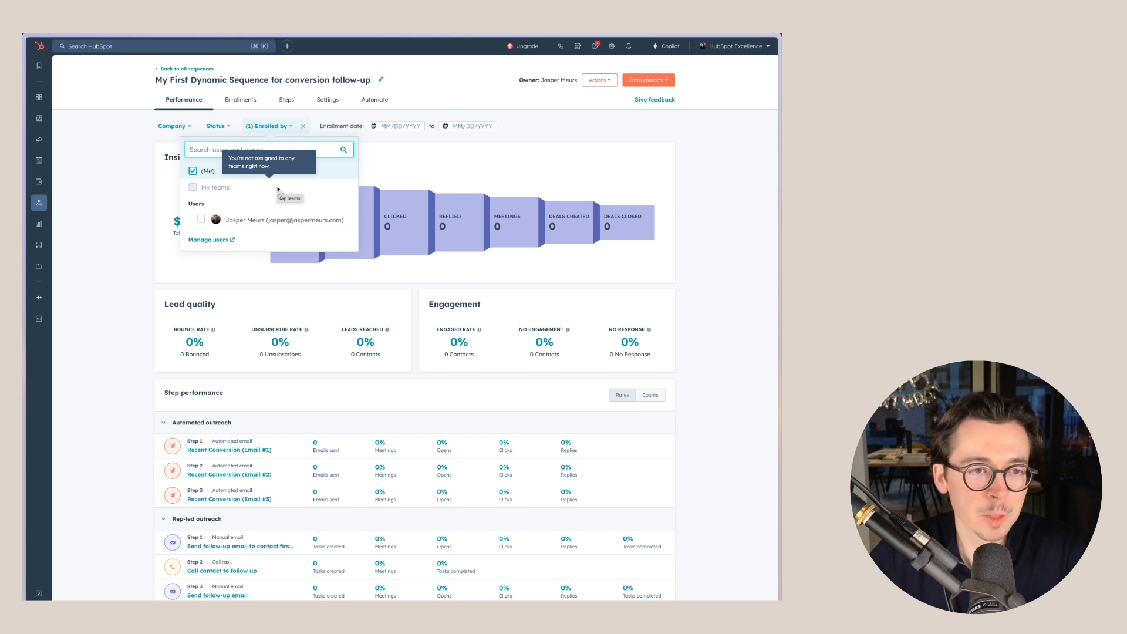
click(126, 175)
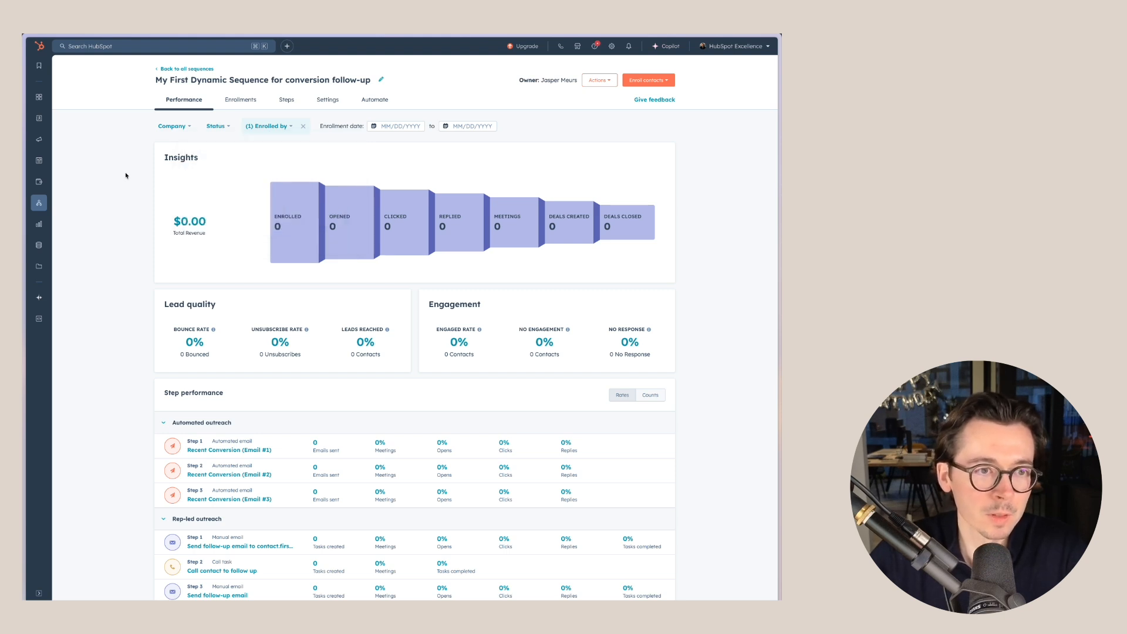
click(169, 131)
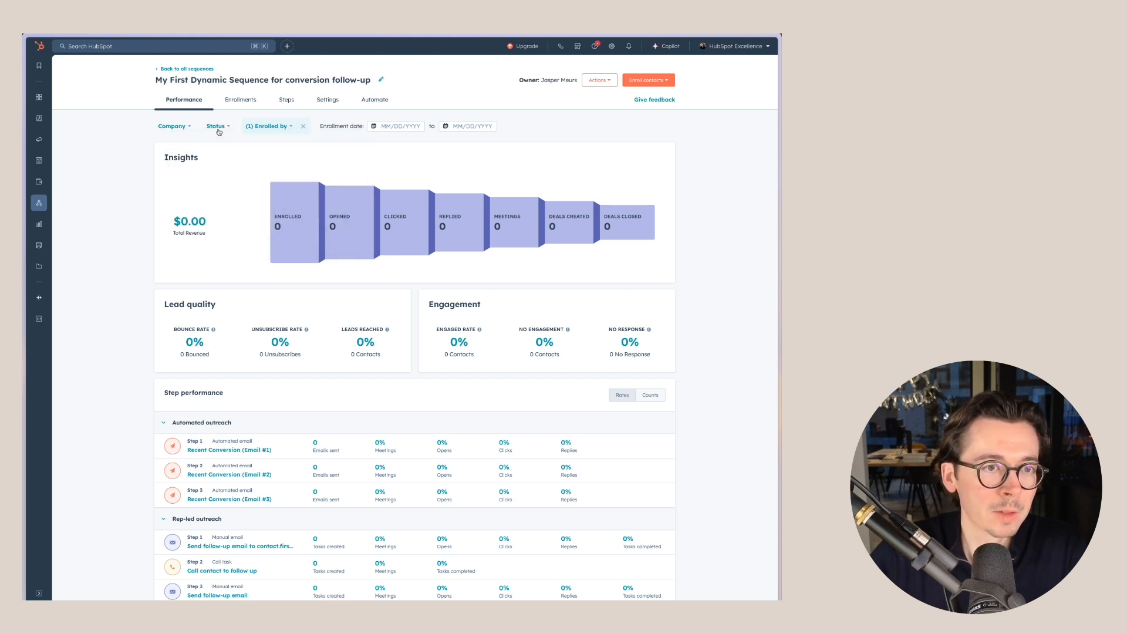
click(217, 127)
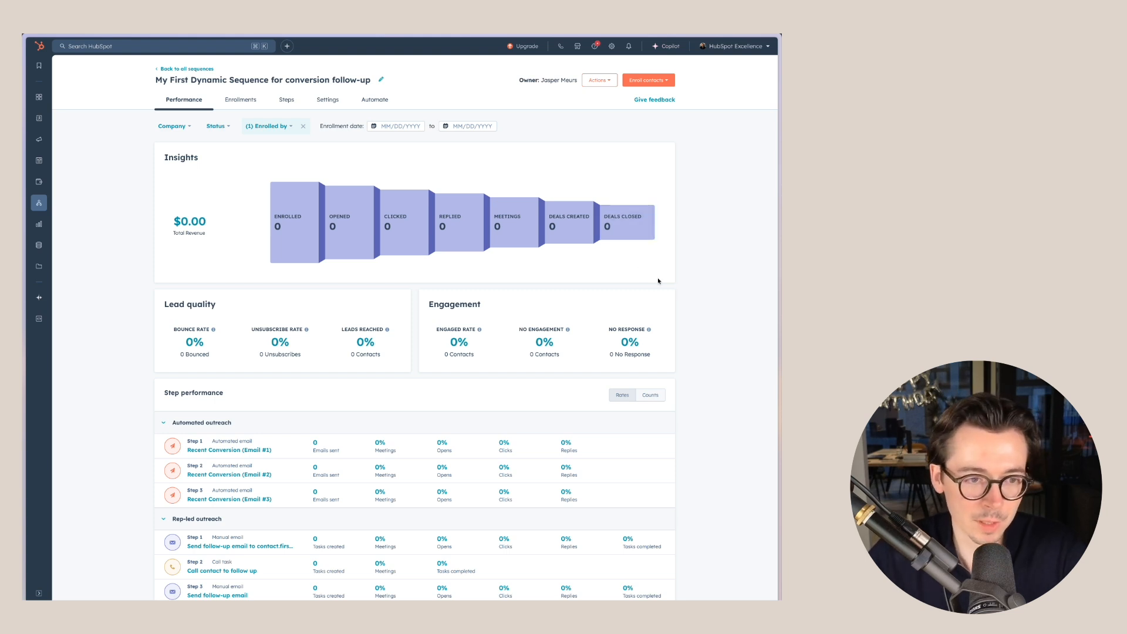
Step: View the step performance as counts and switch it back to rates
scroll(220, 230, down, 1)
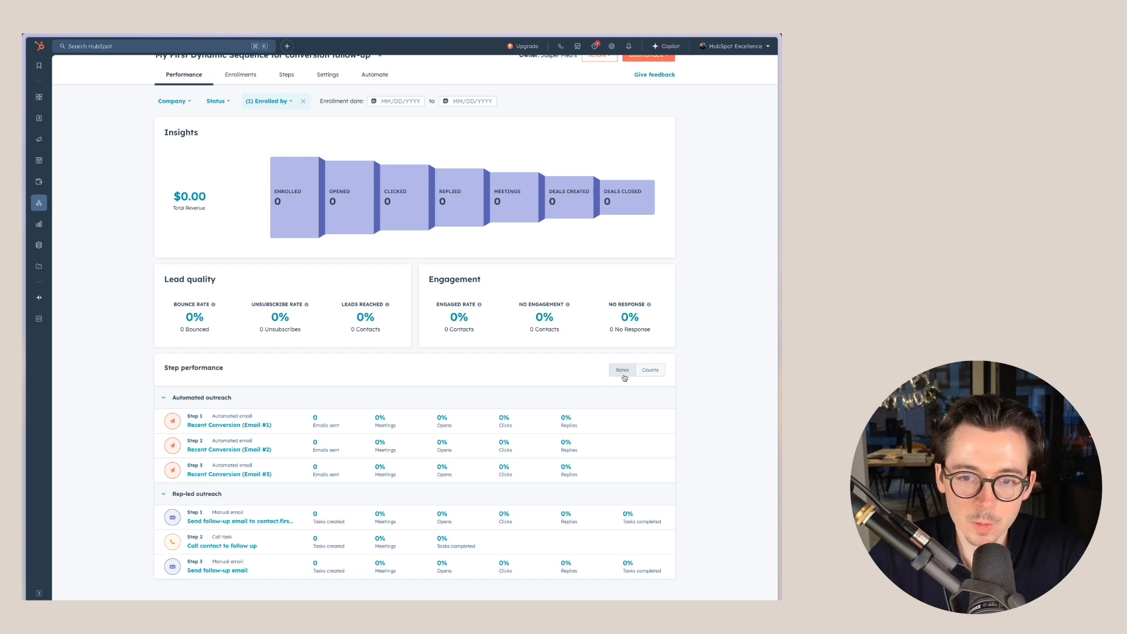
click(648, 372)
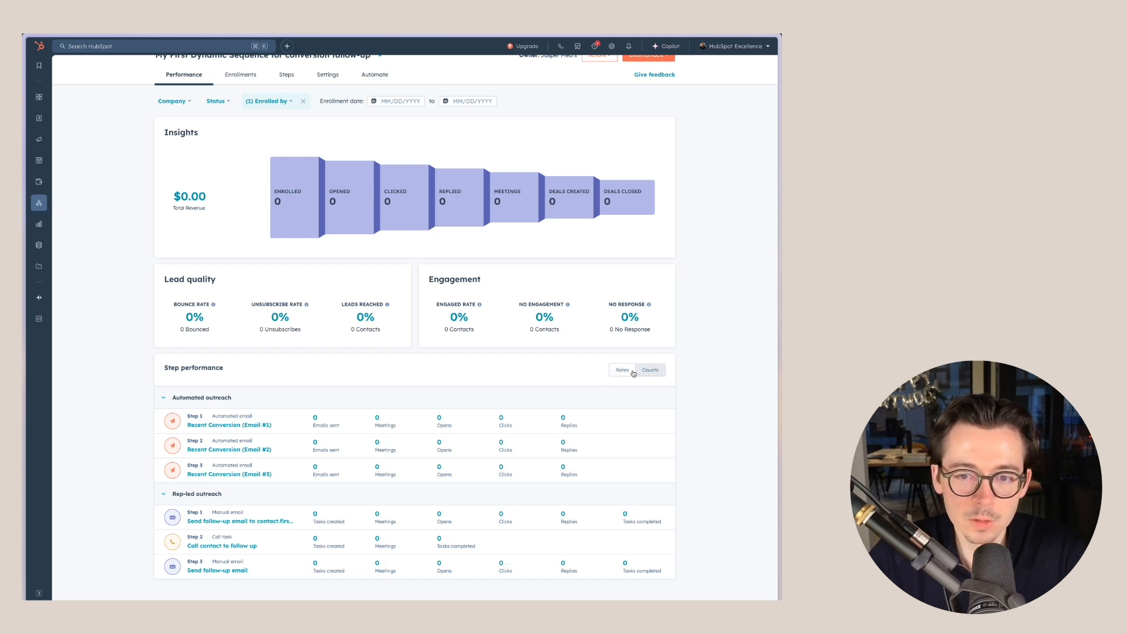
click(633, 371)
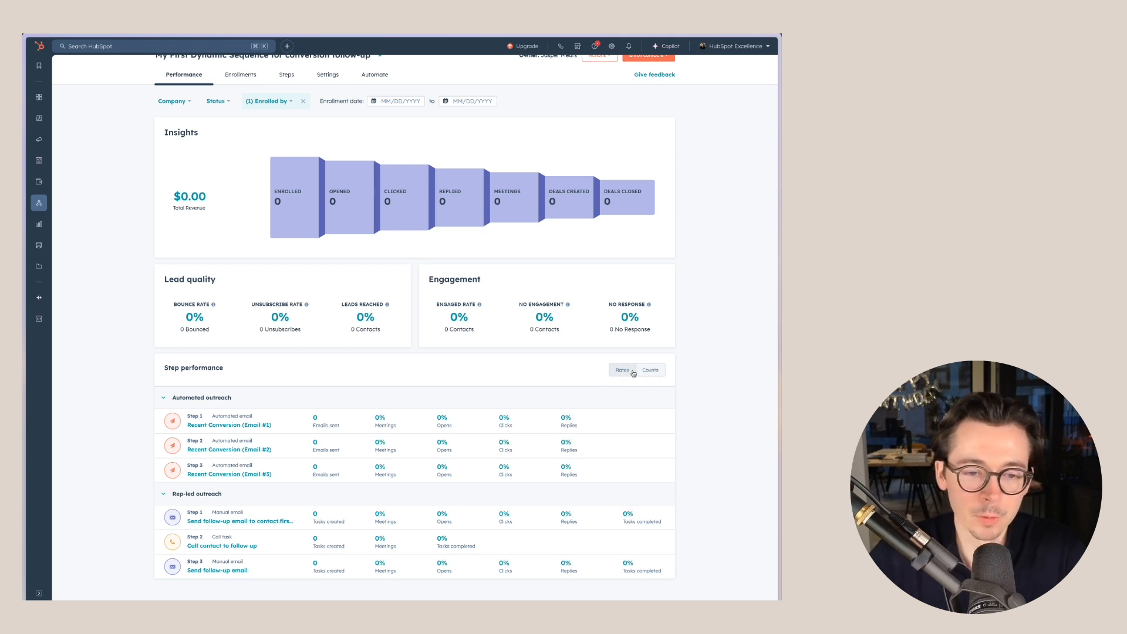